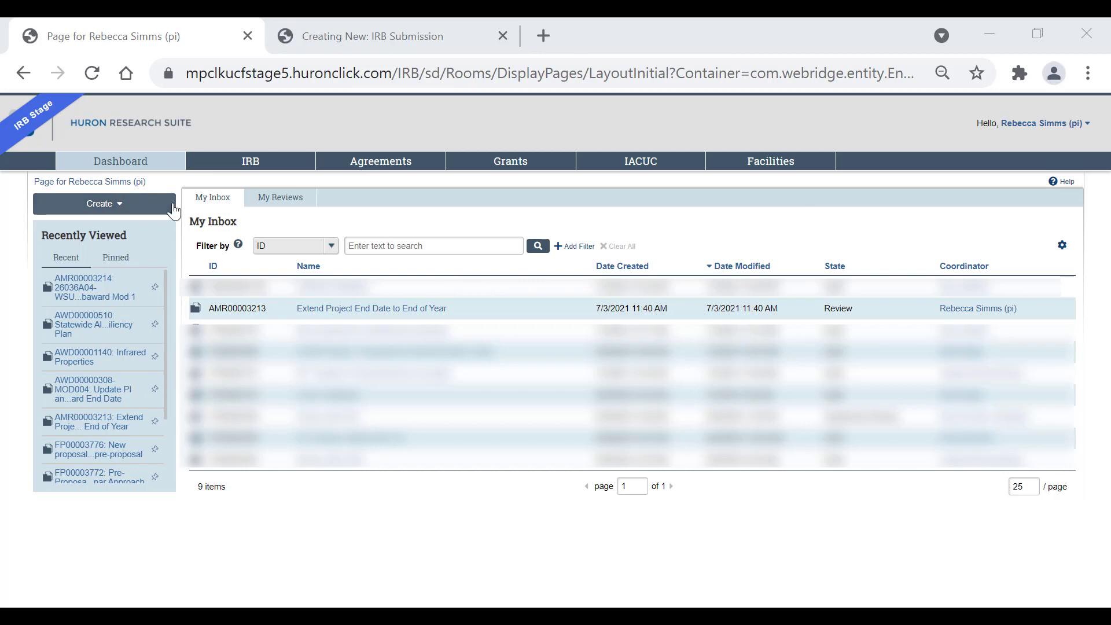
- Start a new IRB study from Create and switch to the Creating New: IRB Submission tab
{"action": "left_click", "coordinate": [165, 207]}
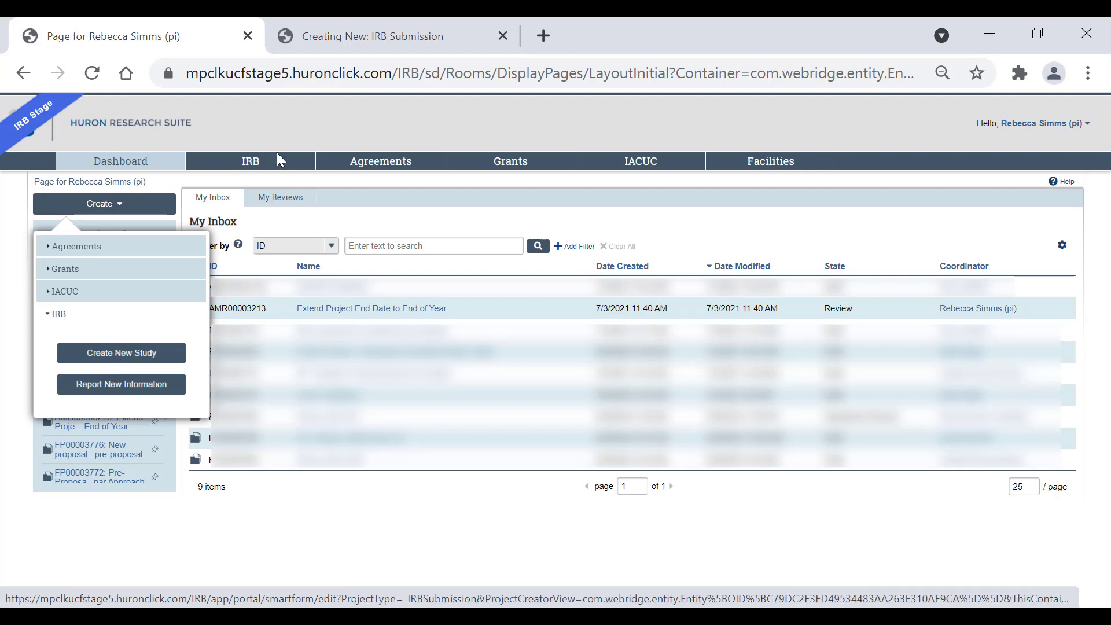
{"action": "left_click", "coordinate": [457, 32]}
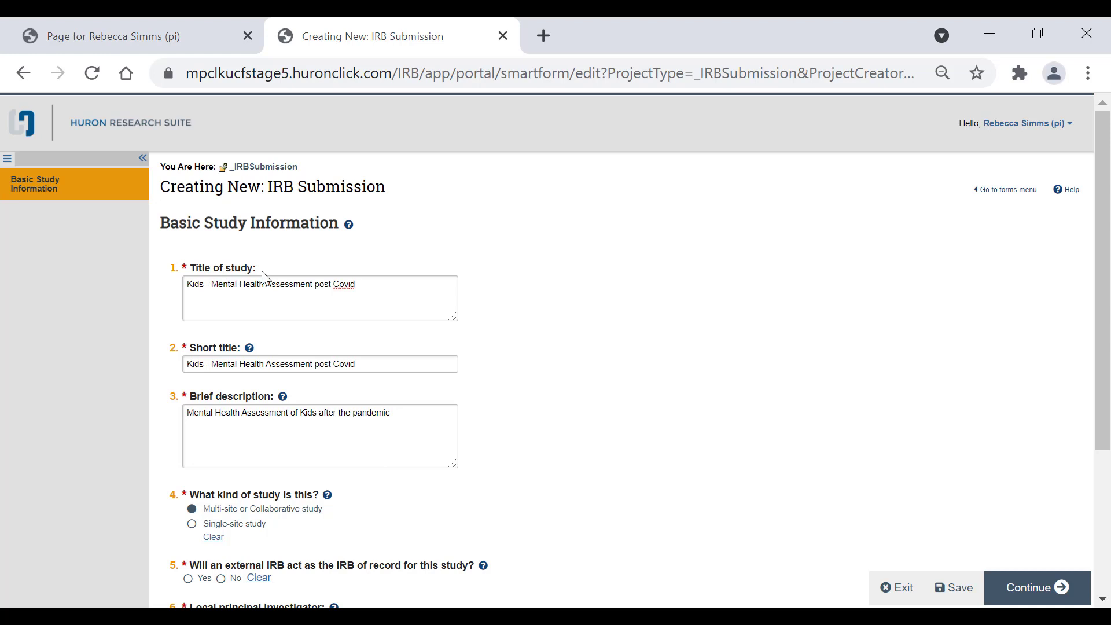
{"action": "left_click_drag", "start_coordinate": [195, 290], "coordinate": [366, 287]}
{"action": "double_click", "coordinate": [366, 287]}
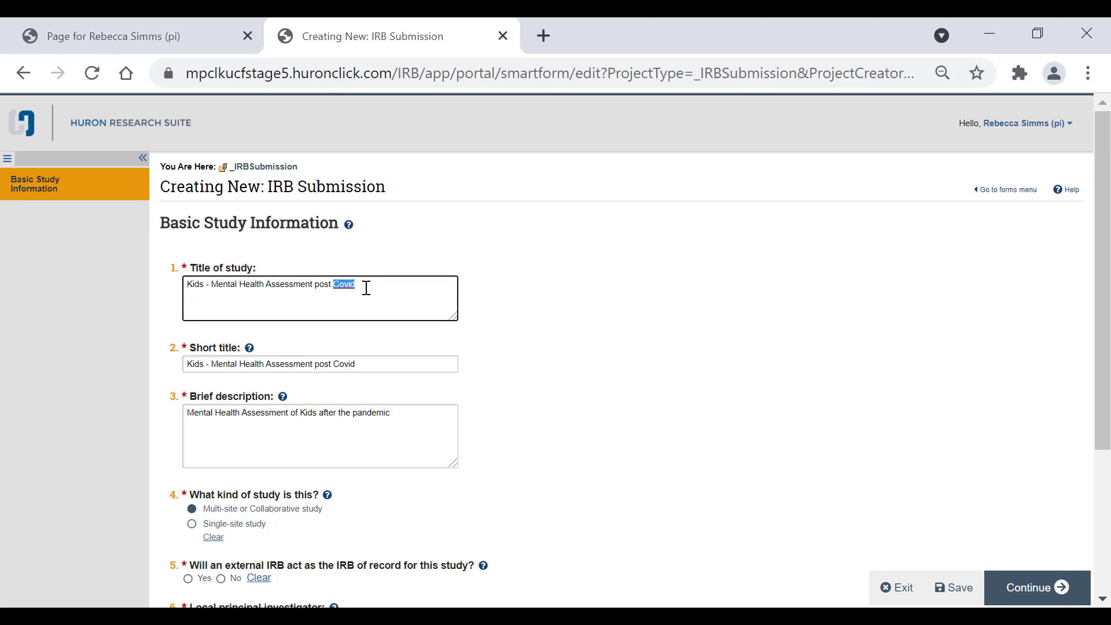
{"action": "scroll", "coordinate": [356, 275], "scroll_direction": "down", "scroll_amount": 2}
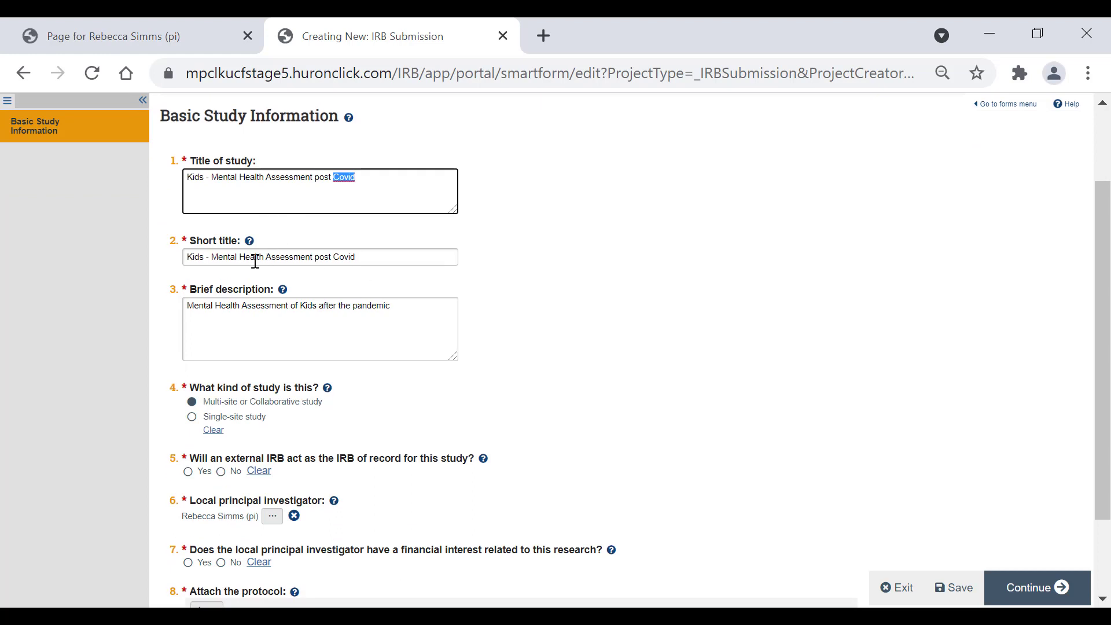
{"action": "left_click_drag", "start_coordinate": [194, 257], "coordinate": [405, 249]}
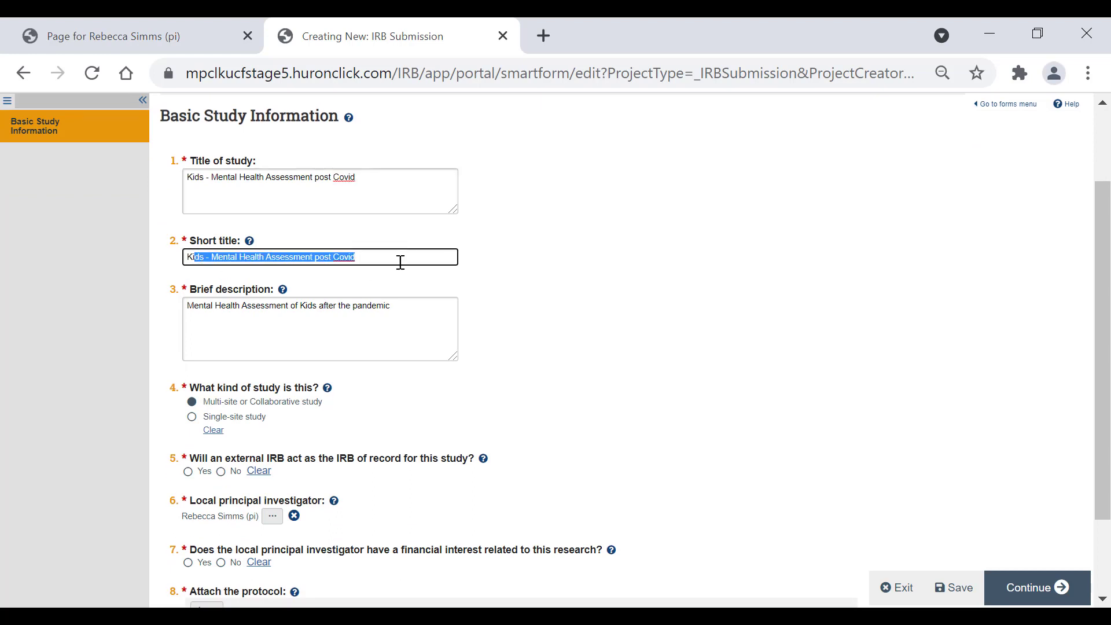
{"action": "left_click", "coordinate": [368, 208]}
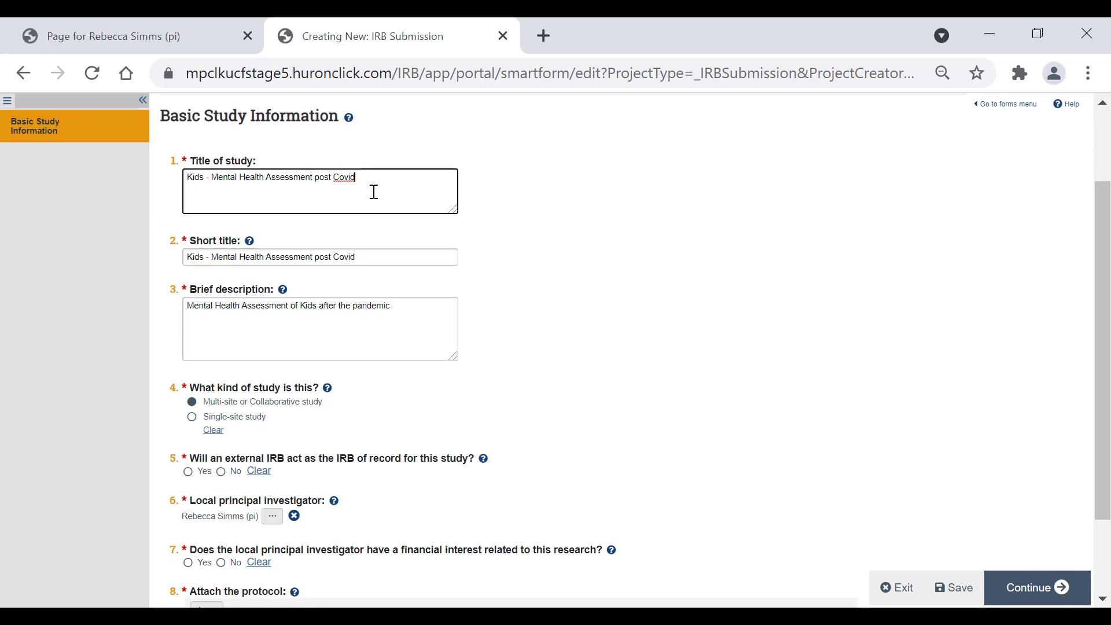
{"action": "left_click", "coordinate": [368, 262]}
{"action": "key", "text": "ctrl+a"}
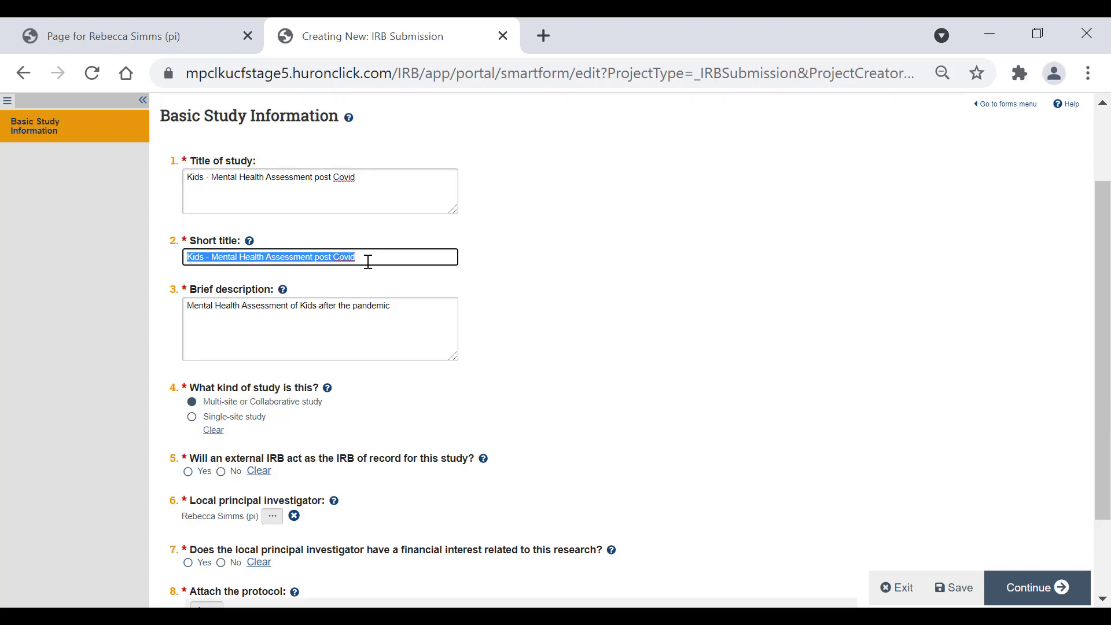
{"action": "double_click", "coordinate": [368, 262]}
{"action": "left_click", "coordinate": [368, 262]}
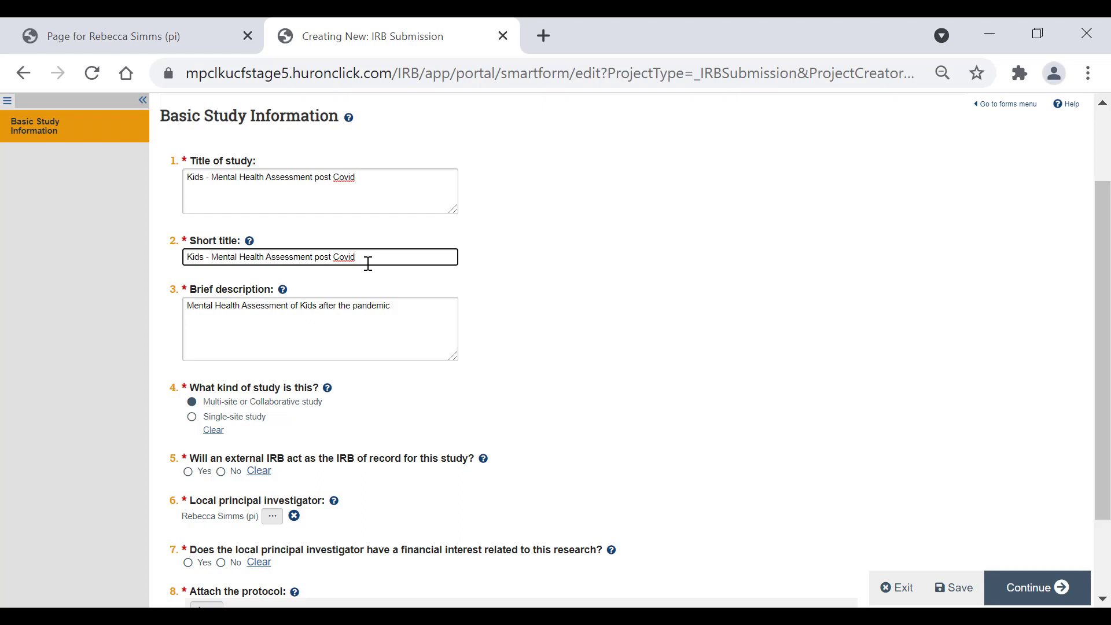
{"action": "scroll", "coordinate": [368, 263], "scroll_direction": "down", "scroll_amount": 2}
{"action": "left_click_drag", "start_coordinate": [194, 201], "coordinate": [401, 212]}
{"action": "left_click", "coordinate": [398, 208]}
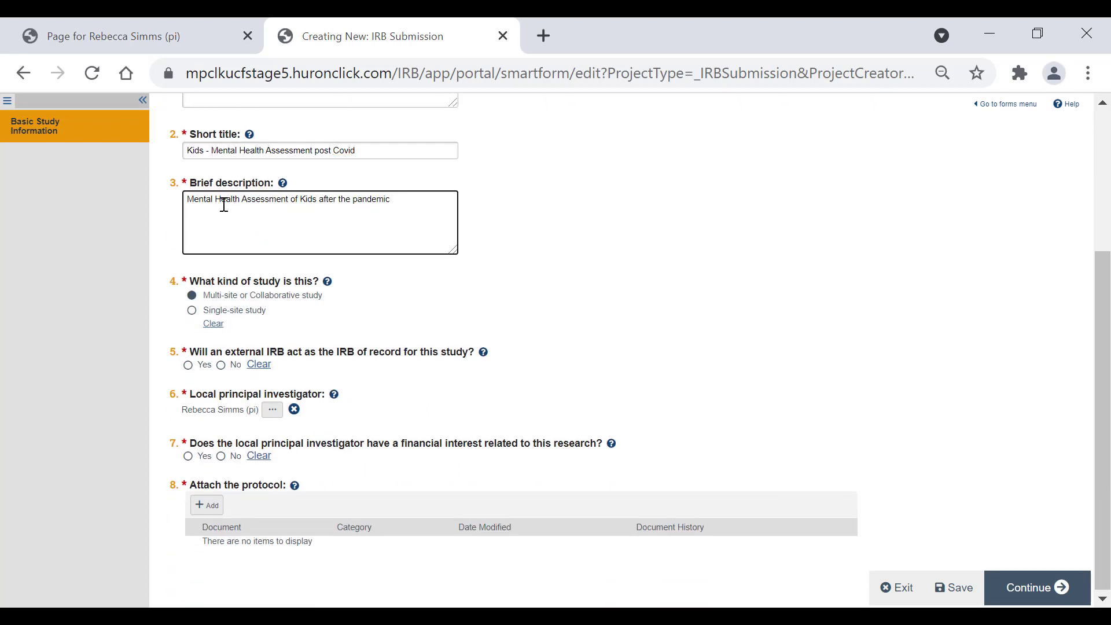
{"action": "left_click_drag", "start_coordinate": [319, 200], "coordinate": [405, 206]}
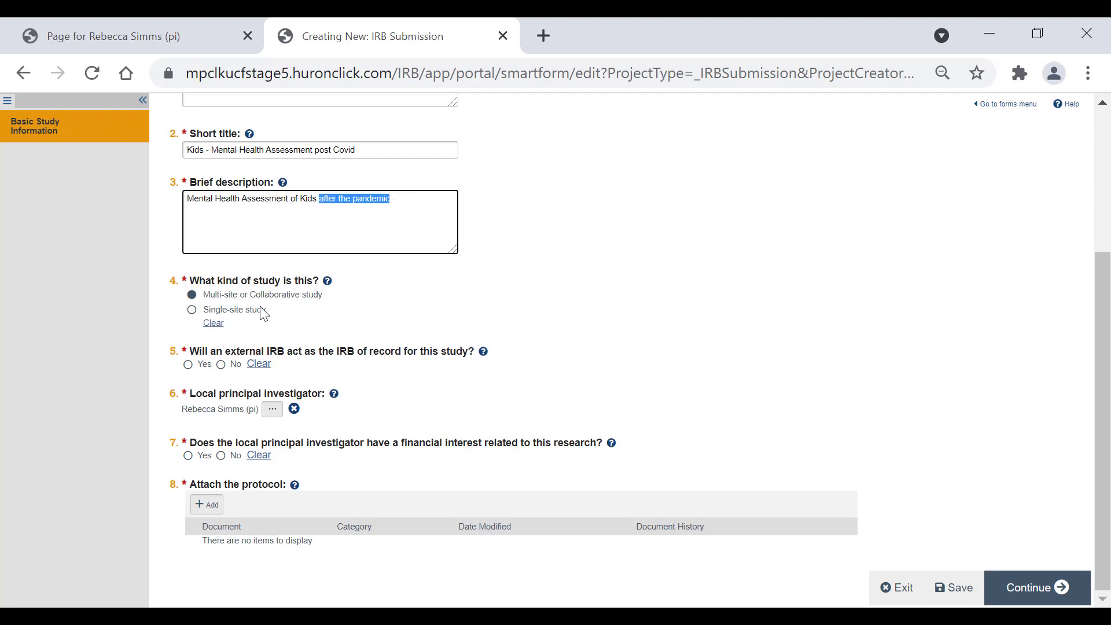
{"action": "double_click", "coordinate": [332, 230]}
{"action": "left_click", "coordinate": [330, 235]}
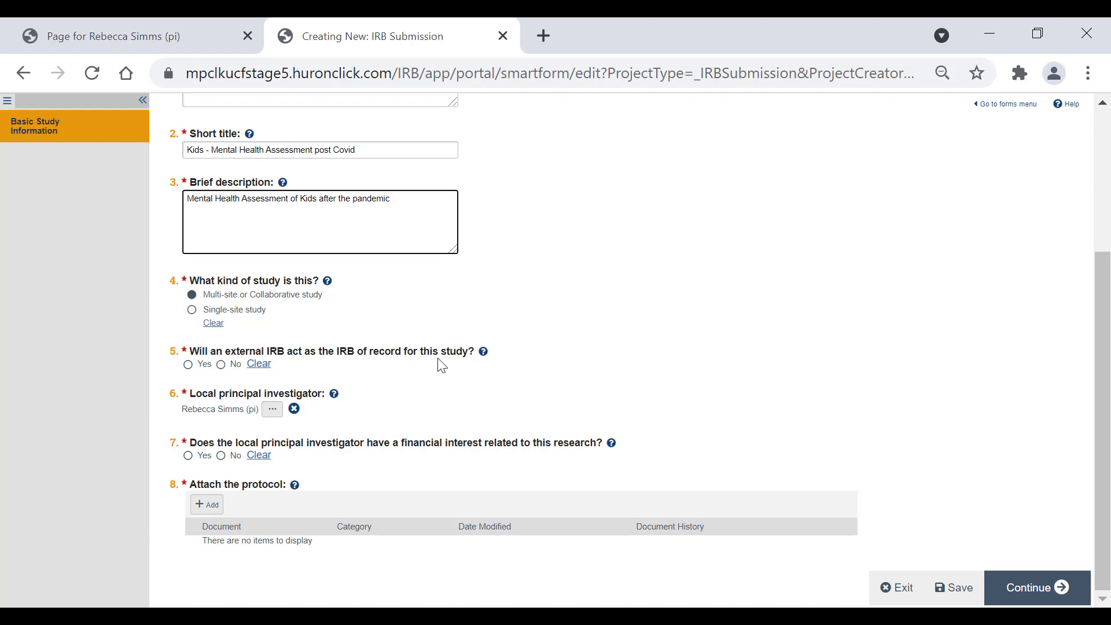
- Answer No to question 5 (external IRB of record) and Yes to question 6 (single IRB)
{"action": "left_click", "coordinate": [222, 367]}
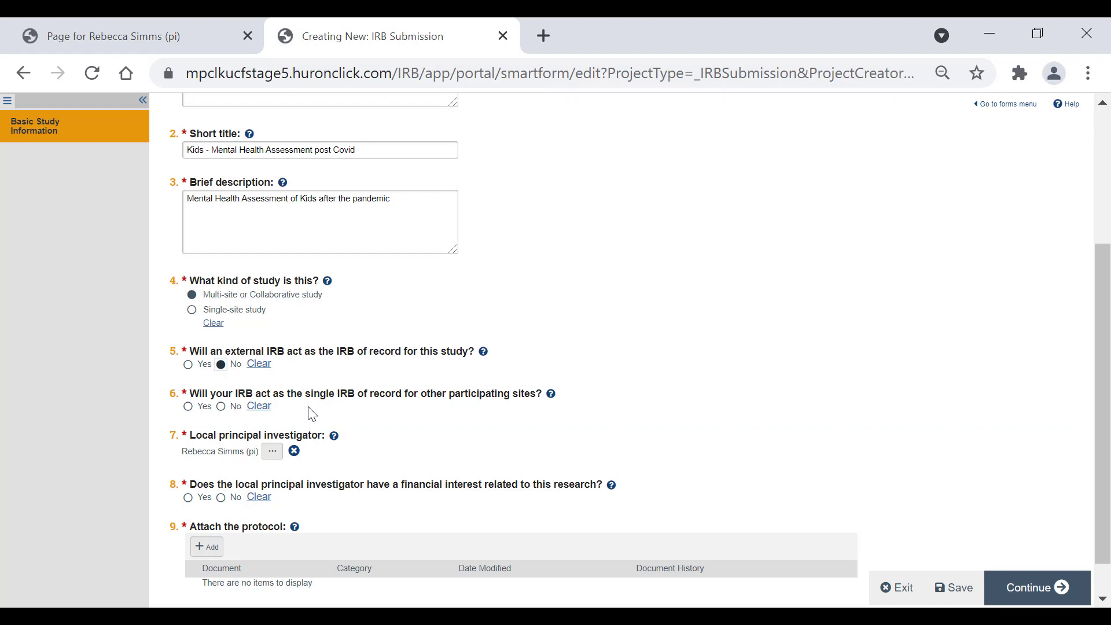
{"action": "left_click", "coordinate": [188, 407]}
{"action": "scroll", "coordinate": [191, 416], "scroll_direction": "down", "scroll_amount": 1}
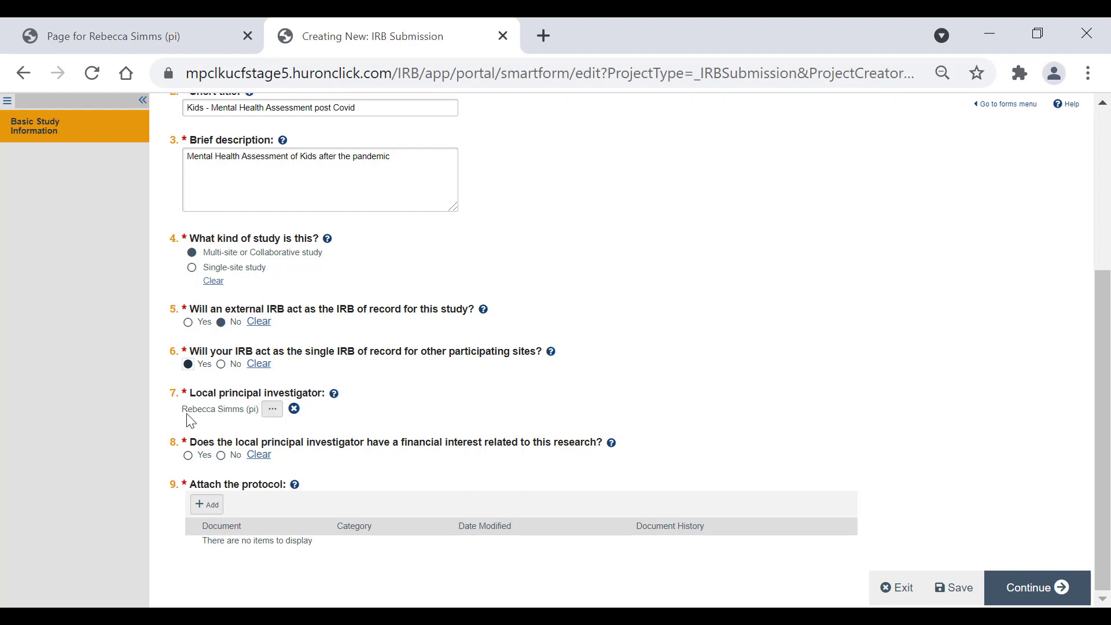
{"action": "left_click", "coordinate": [269, 410]}
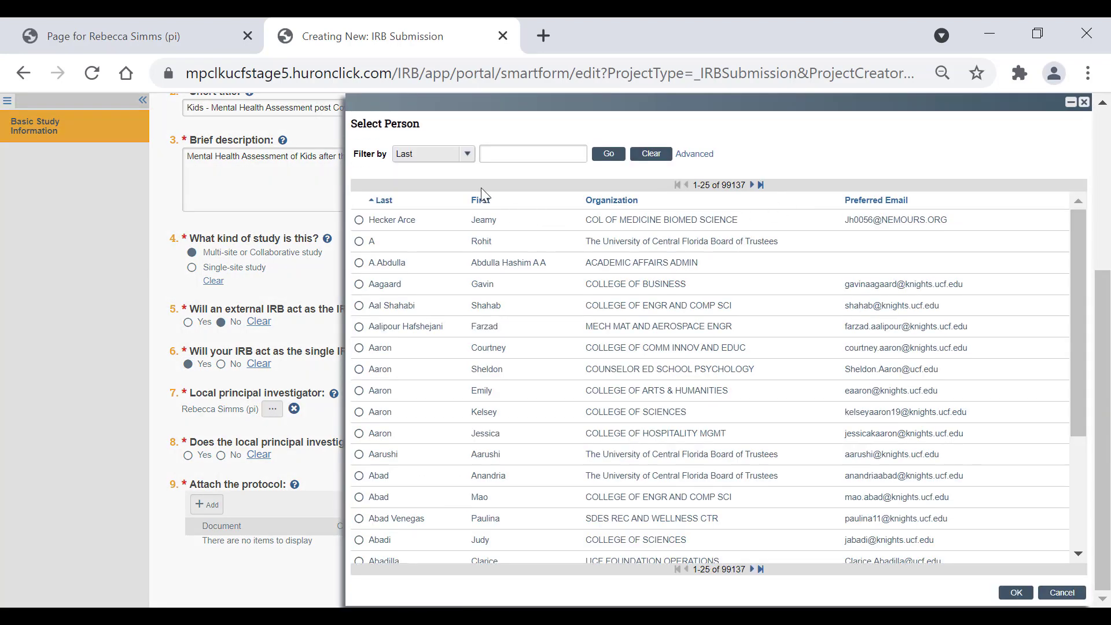
{"action": "left_click", "coordinate": [501, 156]}
{"action": "type", "text": "abdelmalak"}
{"action": "left_click", "coordinate": [694, 153]}
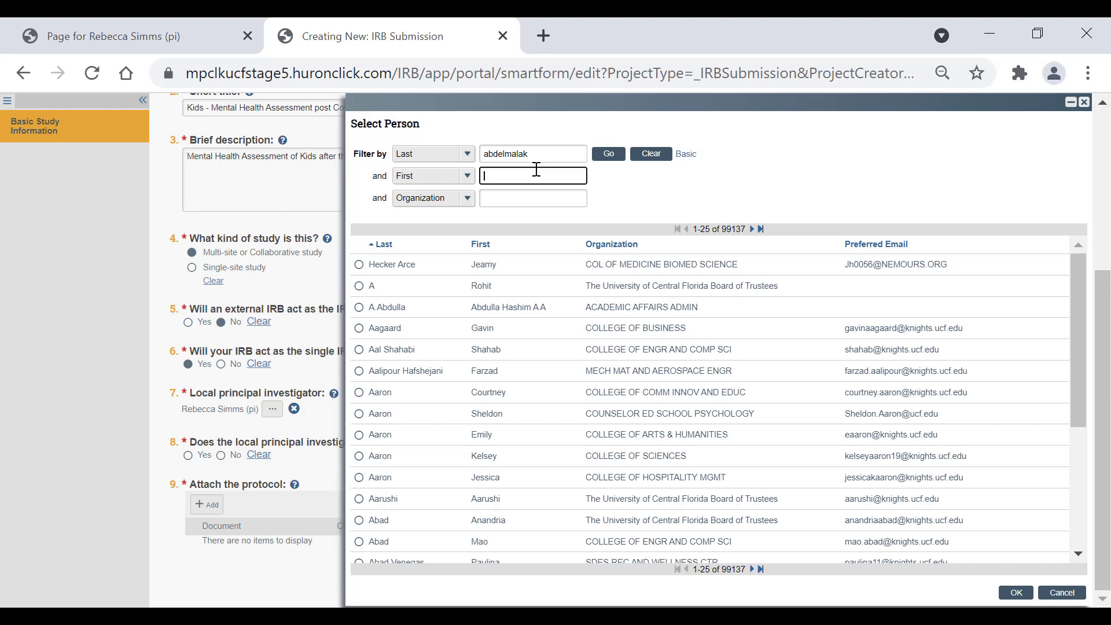
{"action": "left_click", "coordinate": [613, 163]}
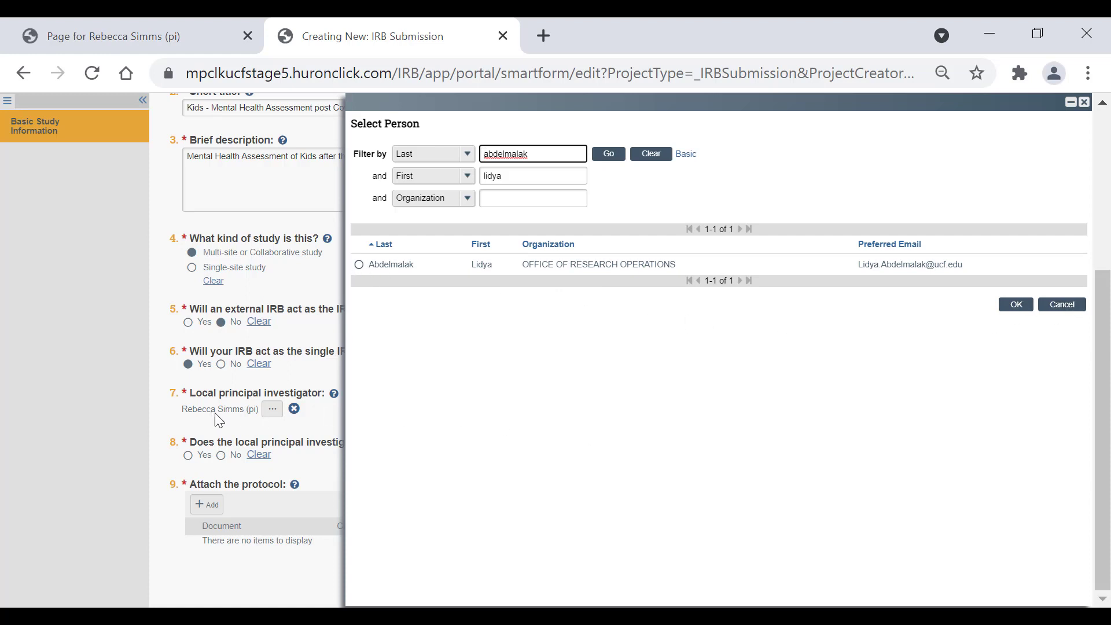
{"action": "left_click", "coordinate": [1069, 305]}
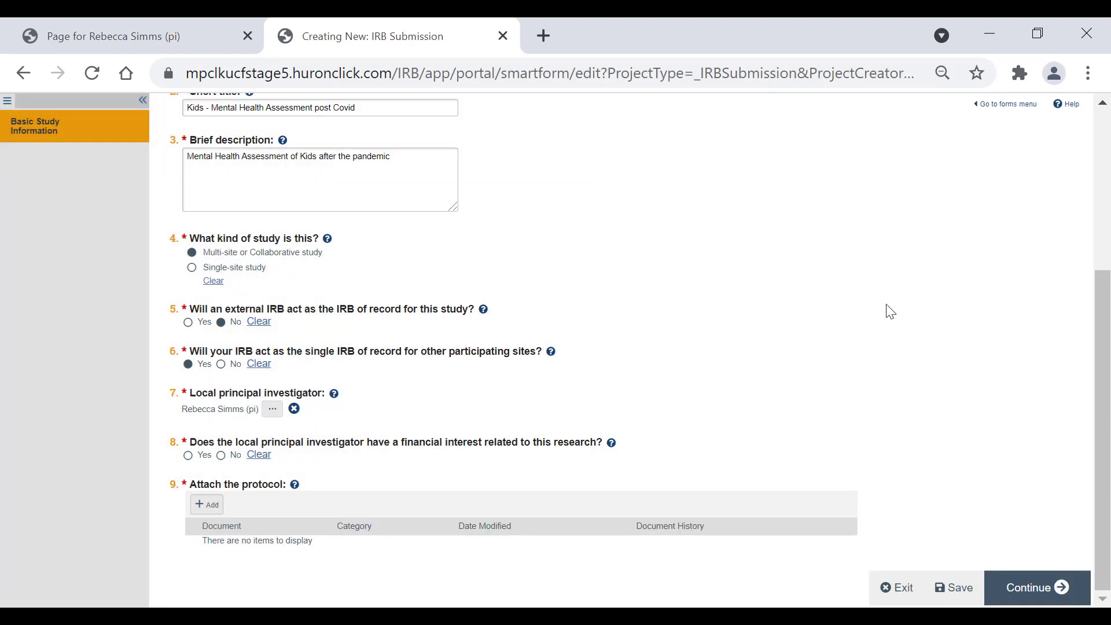
- Answer No to the local PI's financial interest and begin adding the protocol attachment
{"action": "left_click_drag", "start_coordinate": [183, 416], "coordinate": [258, 426]}
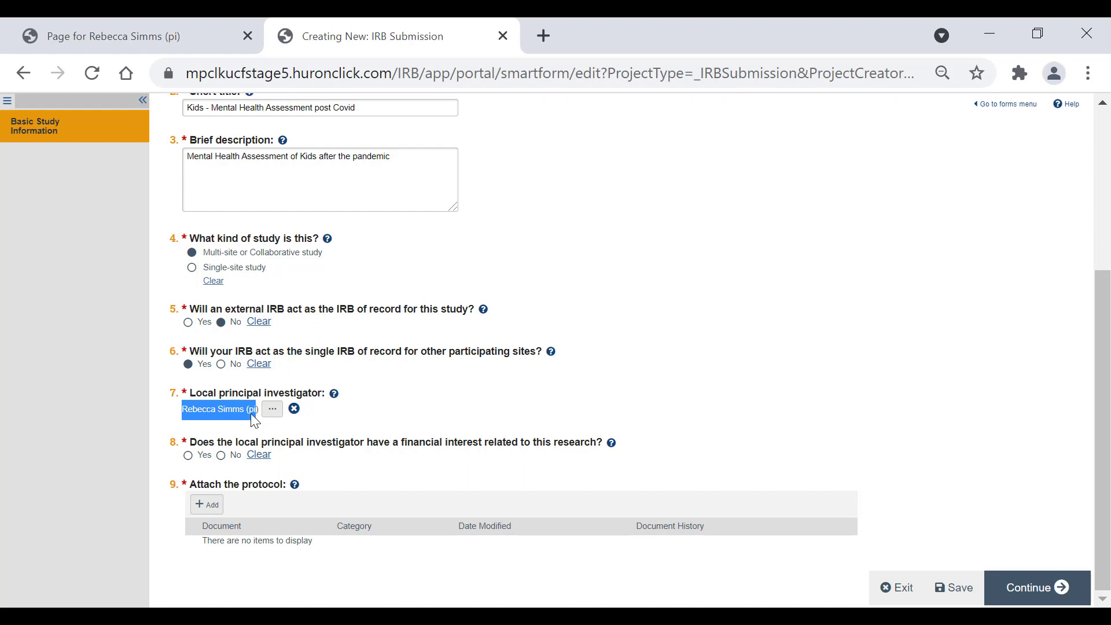
{"action": "left_click", "coordinate": [253, 418]}
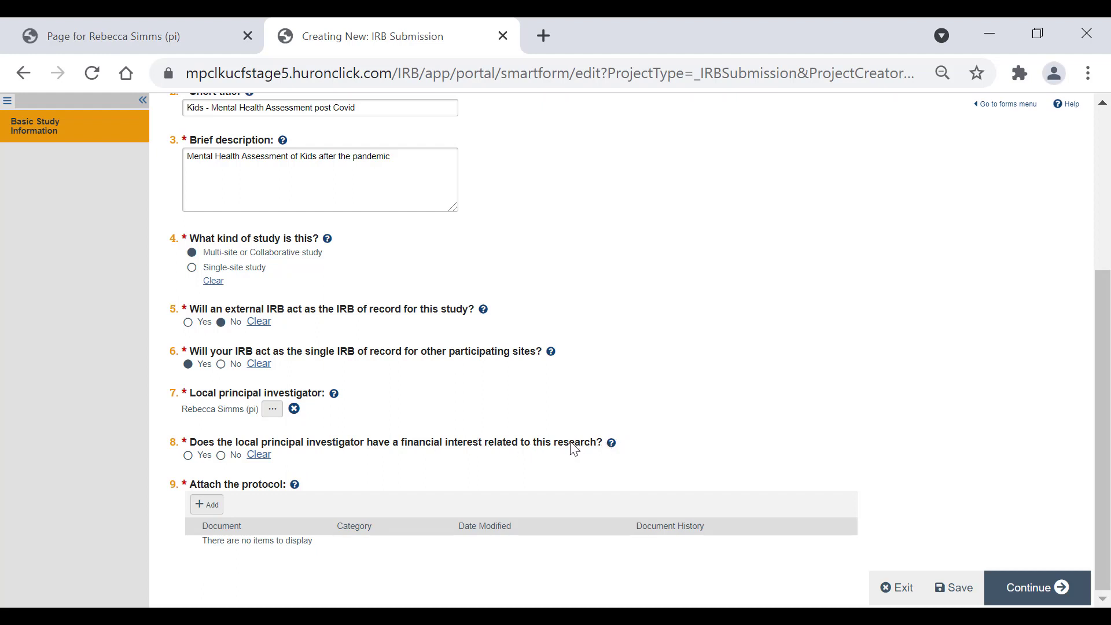
{"action": "left_click", "coordinate": [612, 444]}
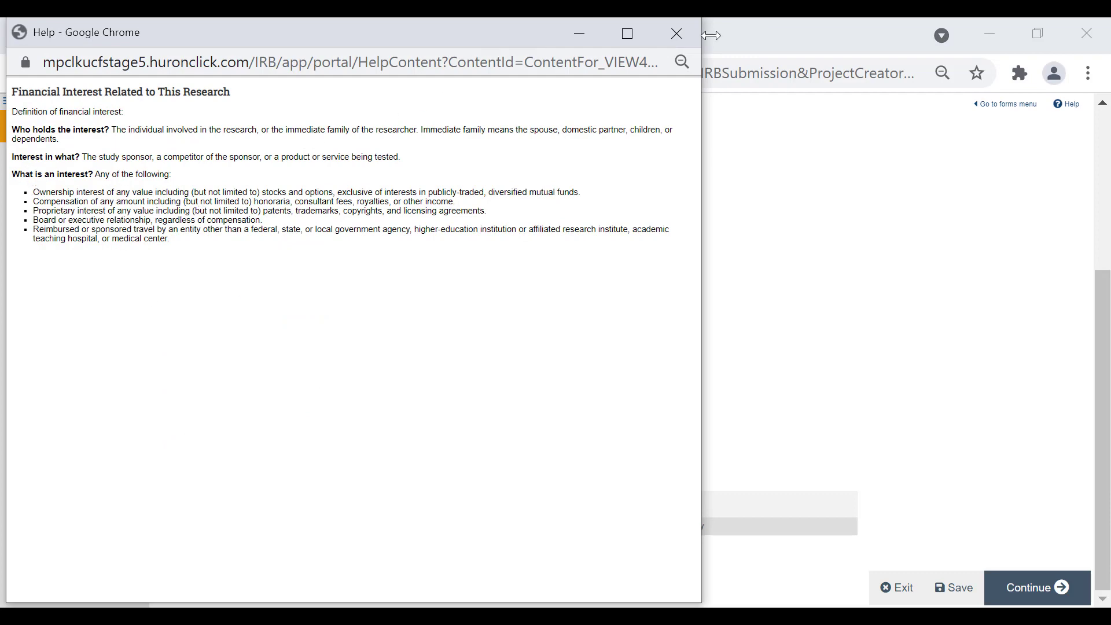
{"action": "left_click", "coordinate": [677, 33]}
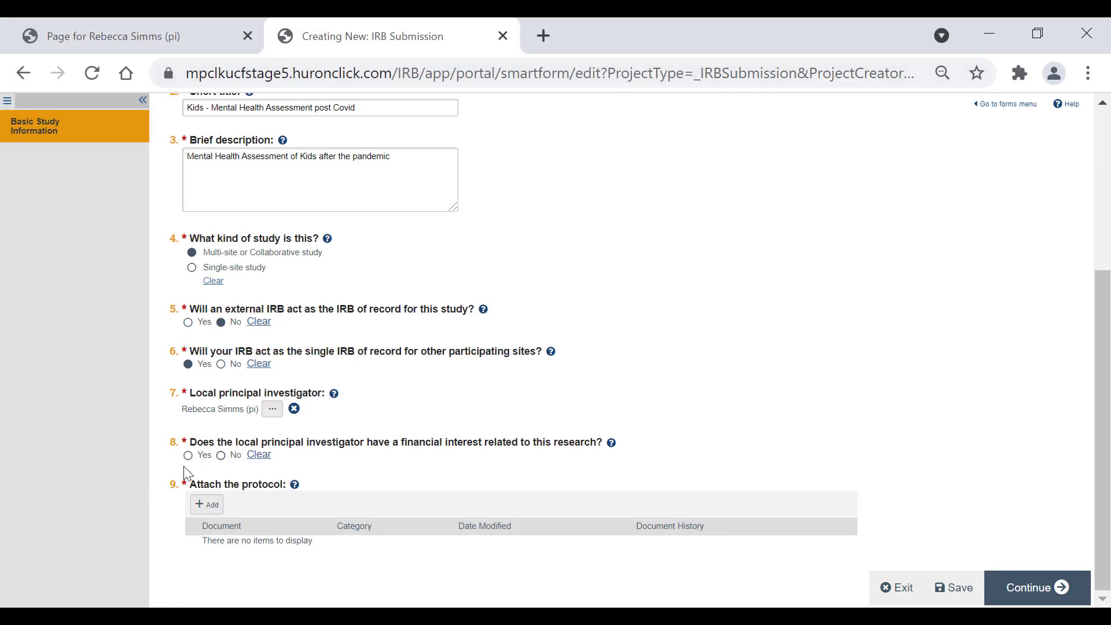
{"action": "left_click", "coordinate": [220, 456]}
{"action": "left_click", "coordinate": [202, 506]}
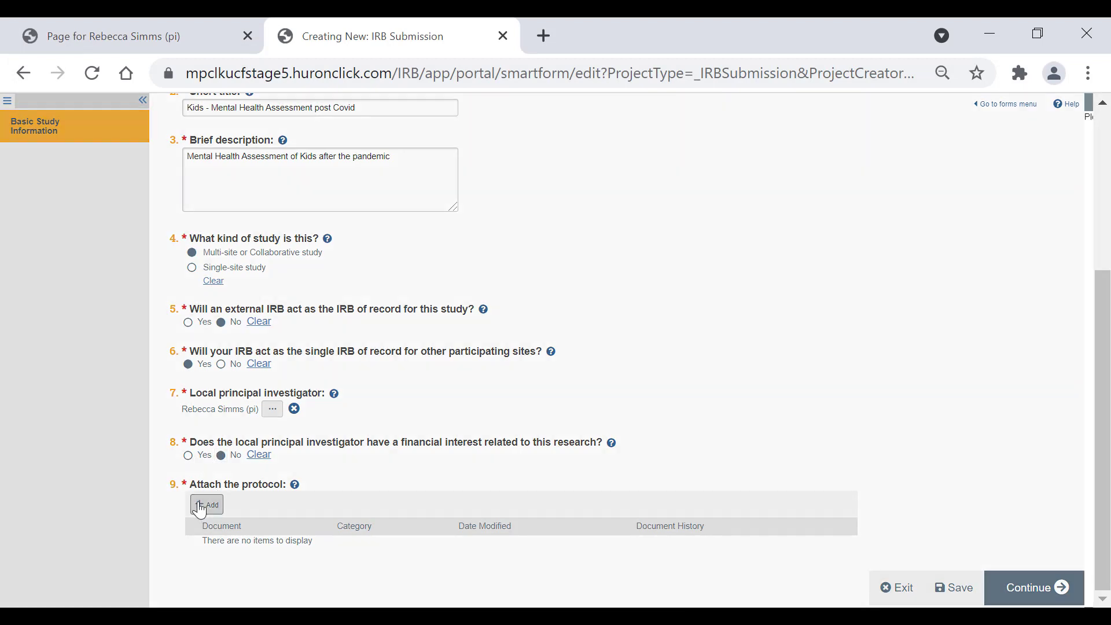
- Attach Protocol.docx from the IRB Documentation folder and confirm the attachment
{"action": "left_click", "coordinate": [489, 181]}
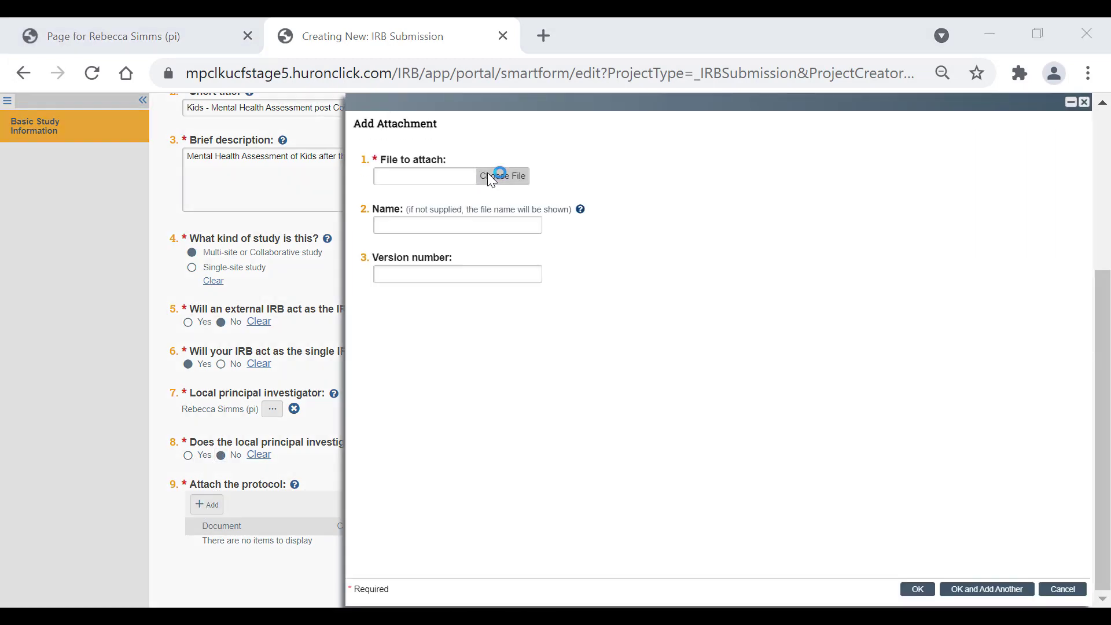
{"action": "left_click", "coordinate": [272, 201]}
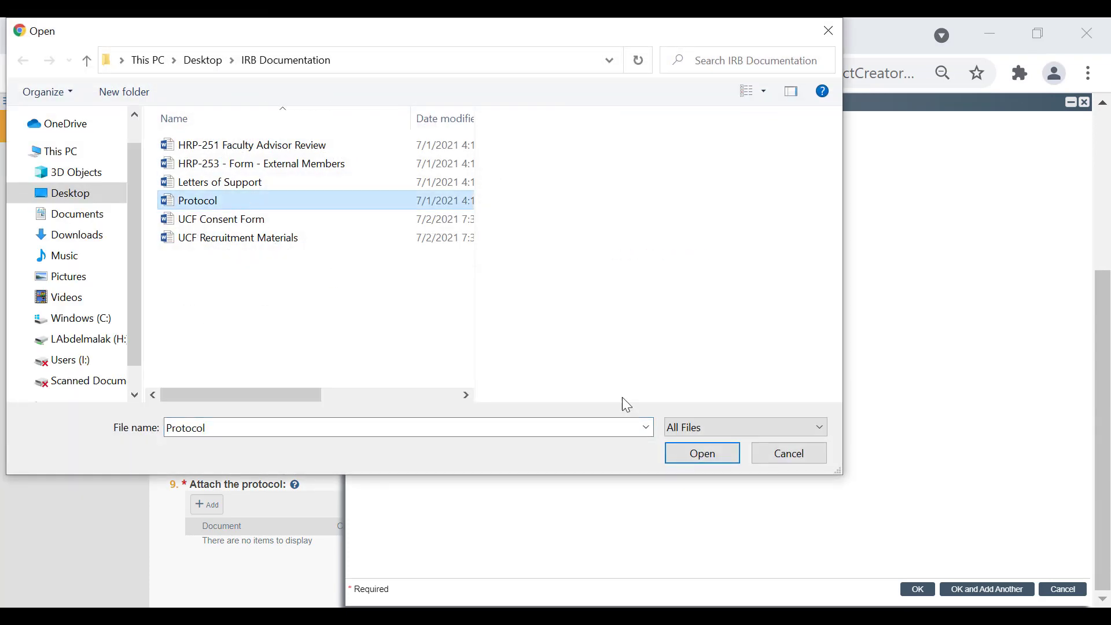
{"action": "left_click", "coordinate": [700, 457]}
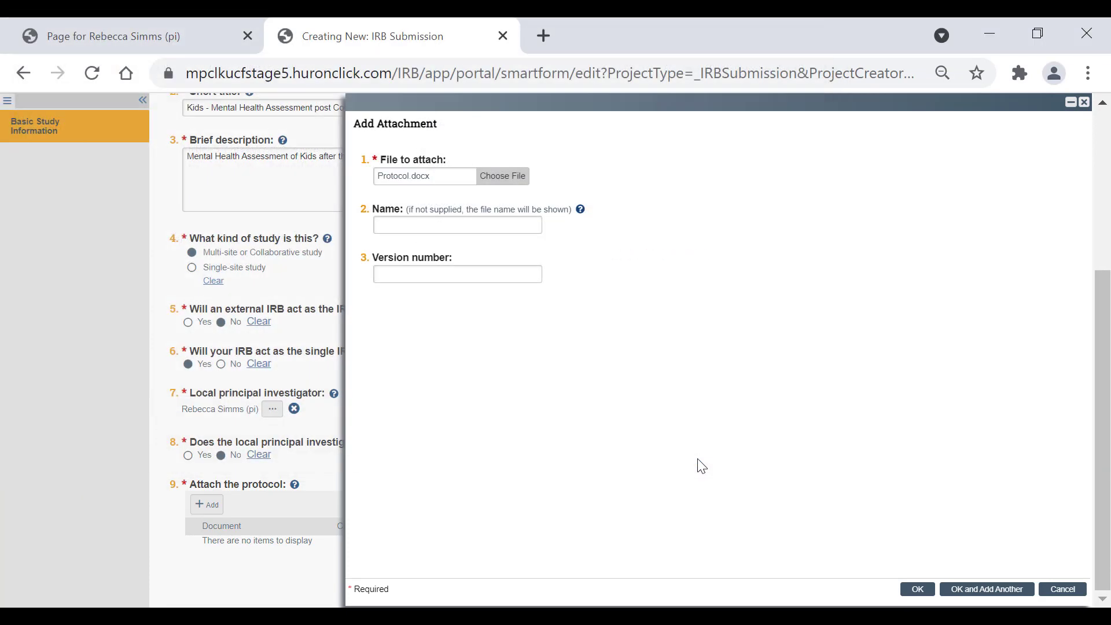
{"action": "left_click", "coordinate": [434, 228]}
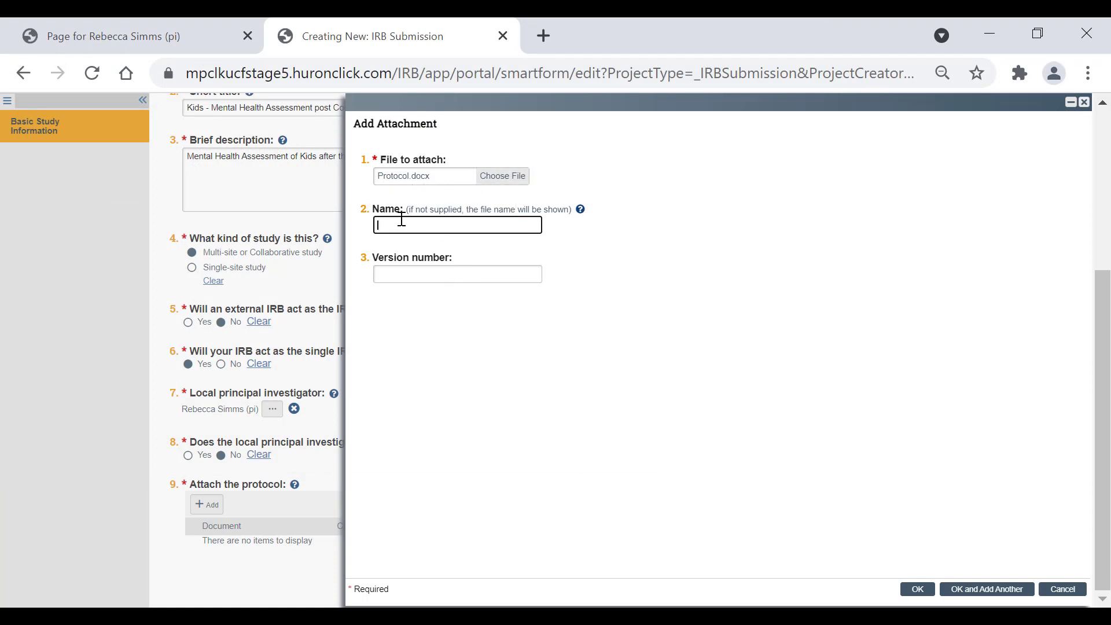
{"action": "left_click", "coordinate": [920, 591]}
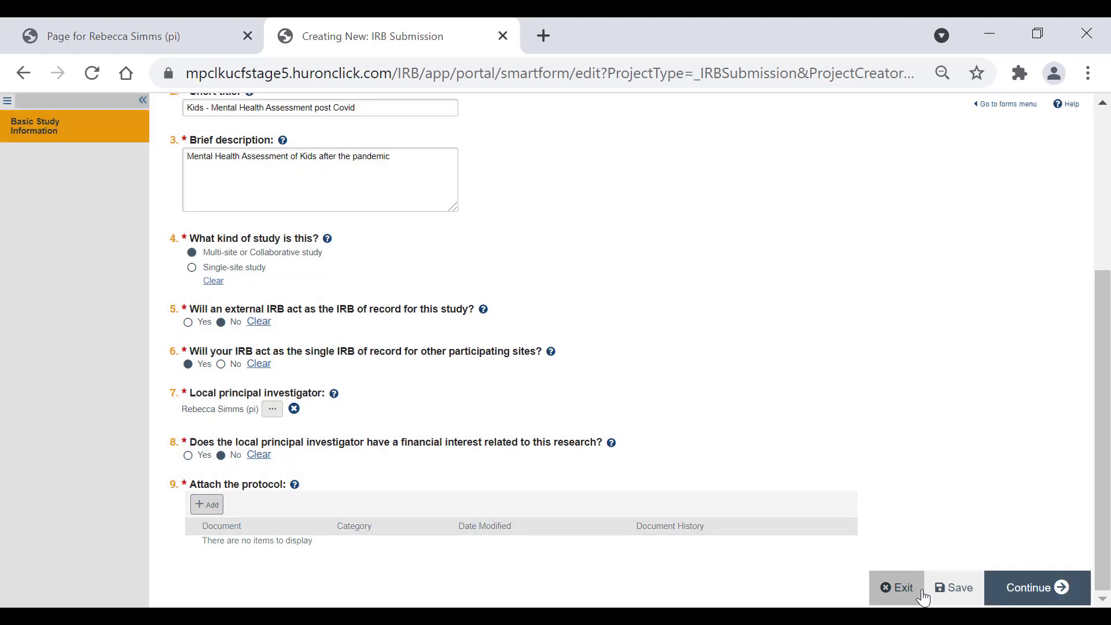
- Continue to the Study Funding Sources page of STUDY00003183
{"action": "left_click", "coordinate": [1022, 589]}
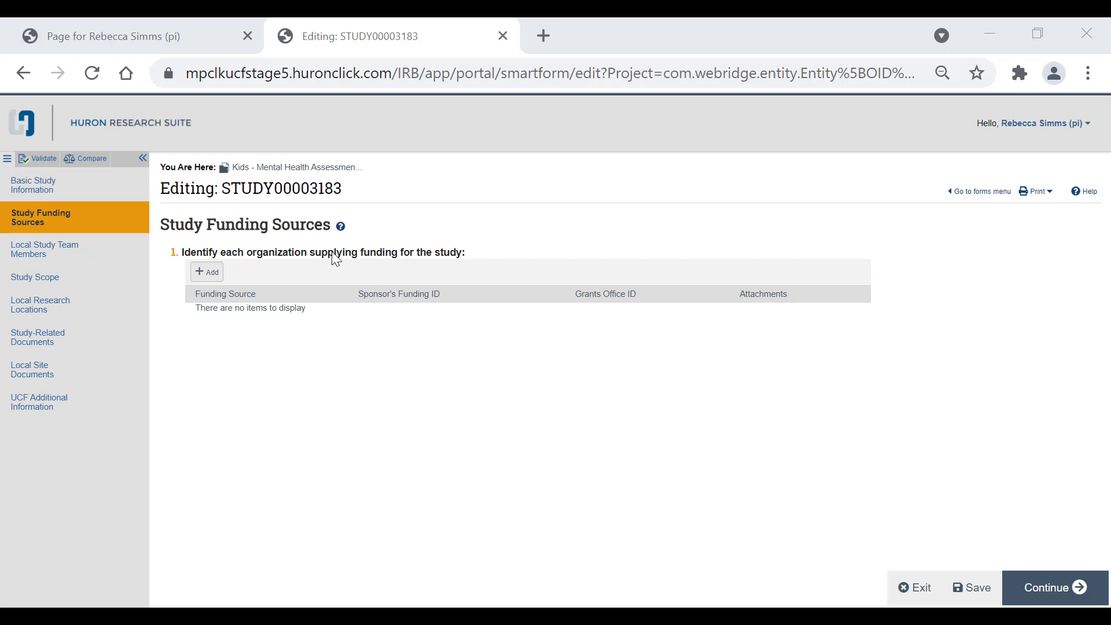
- Add a funding source and type '9 Degree' into the funding organization field
{"action": "left_click", "coordinate": [207, 273]}
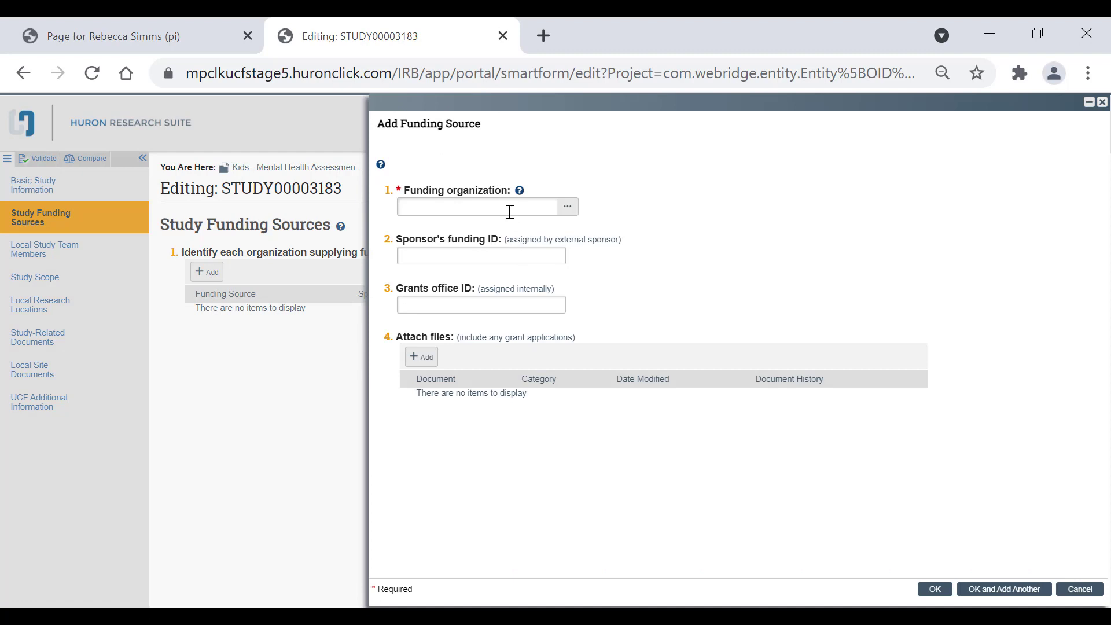
{"action": "left_click", "coordinate": [507, 210]}
{"action": "type", "text": "9 Degrees"}
{"action": "left_click", "coordinate": [547, 236]}
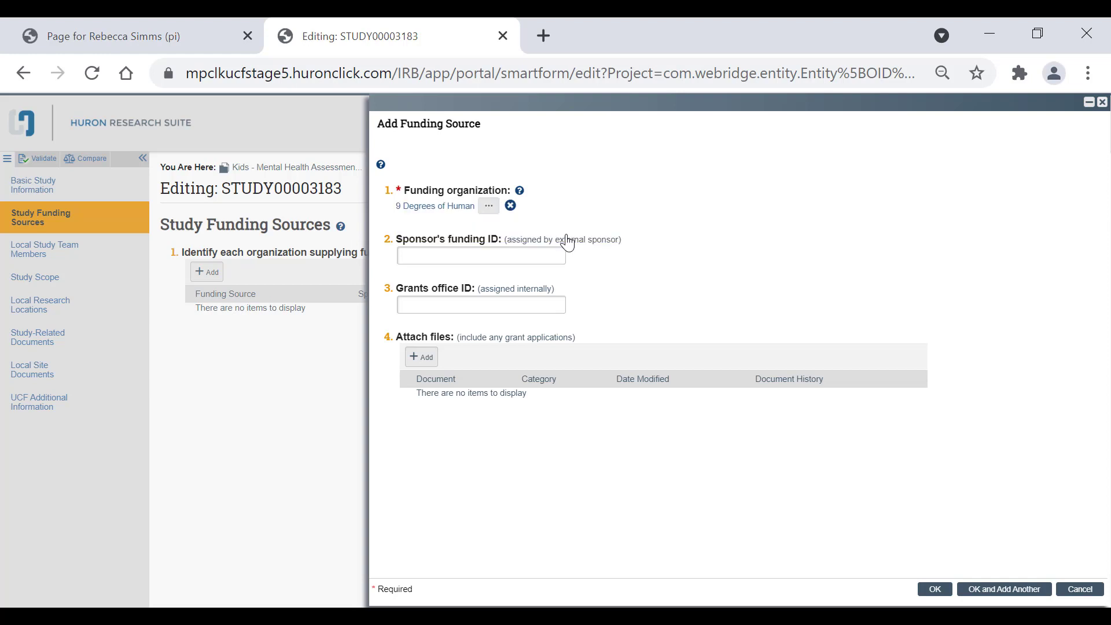
- Open the full organization list and filter it by name for '9 Degree'
{"action": "left_click", "coordinate": [488, 207]}
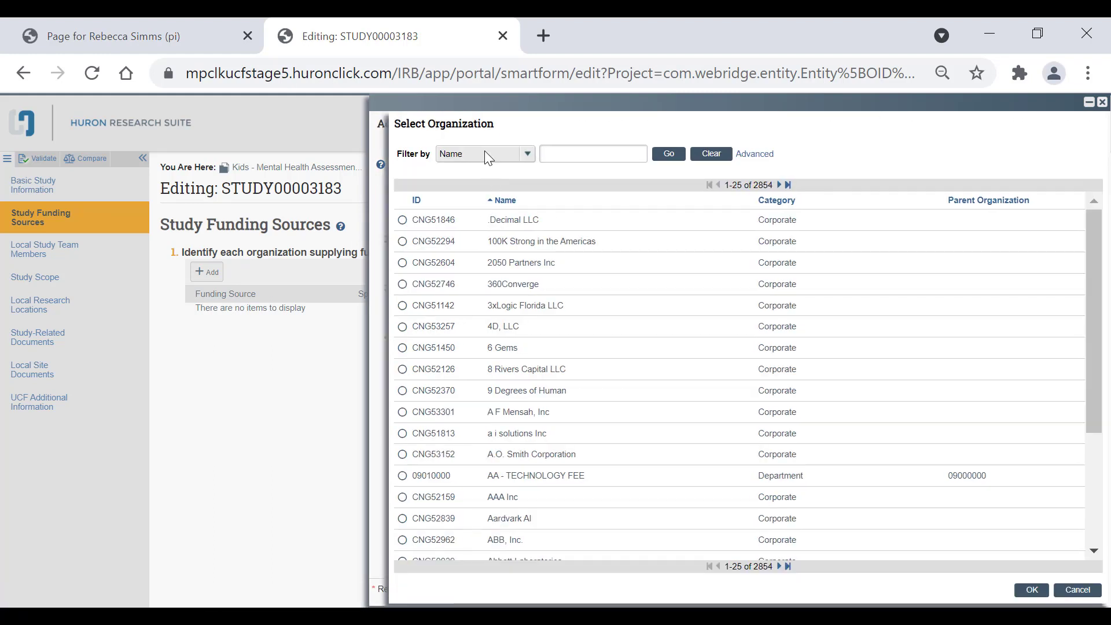
{"action": "left_click", "coordinate": [485, 155]}
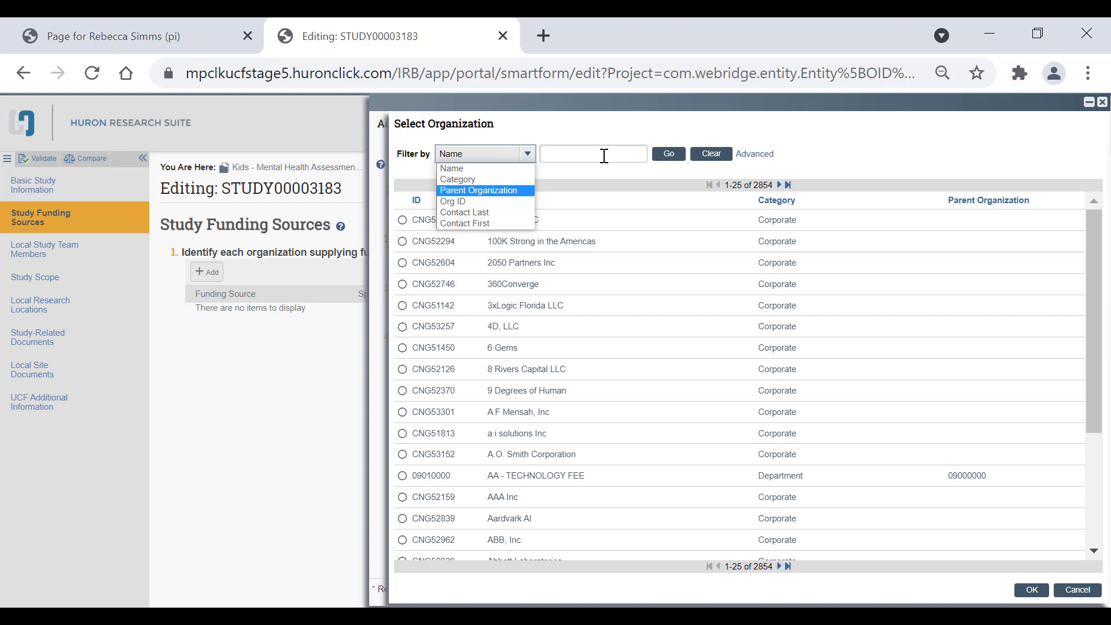
{"action": "left_click", "coordinate": [514, 169]}
{"action": "left_click", "coordinate": [556, 161]}
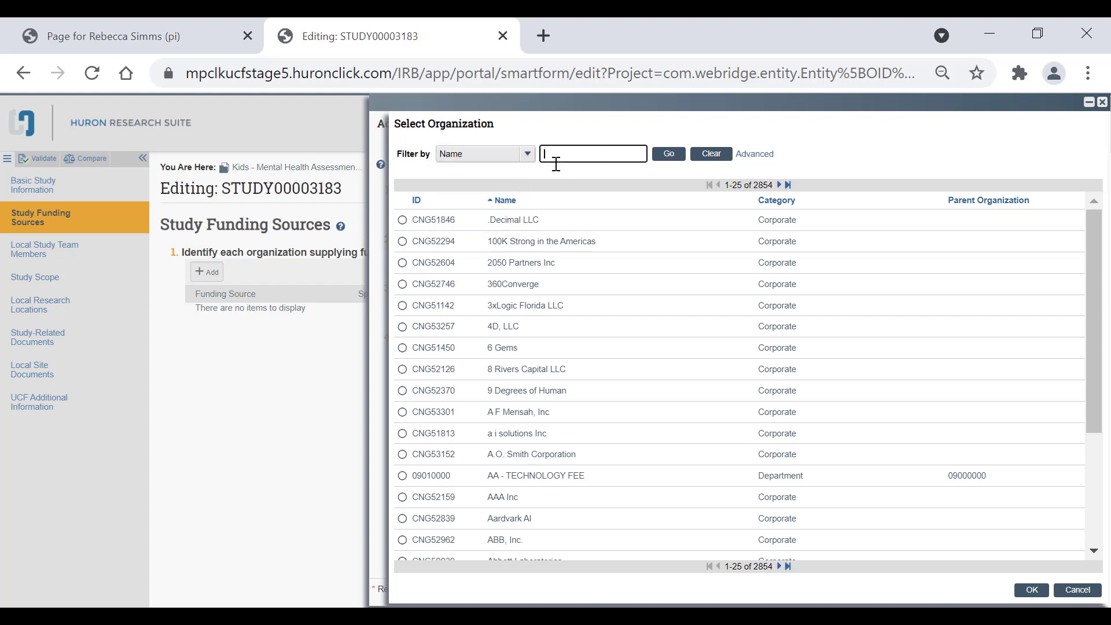
{"action": "type", "text": "9 Degrees"}
{"action": "left_click", "coordinate": [676, 157]}
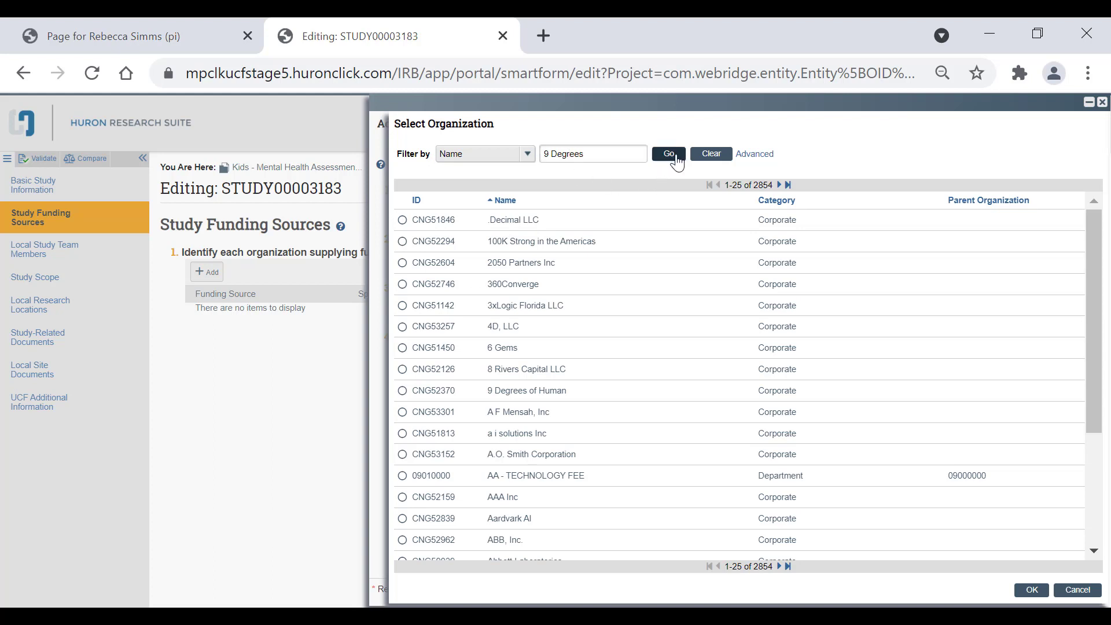
- Wrap the filter in % wildcards, then select and confirm 9 Degrees of Human
{"action": "left_click", "coordinate": [618, 154]}
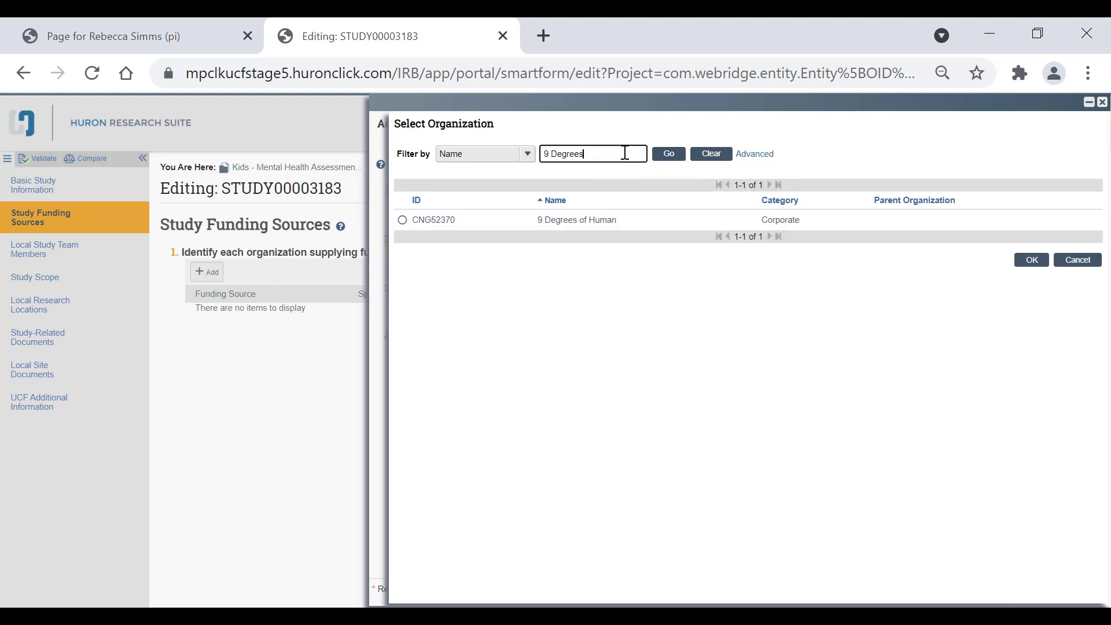
{"action": "left_click", "coordinate": [543, 152]}
{"action": "type", "text": "%"}
{"action": "type", "text": "%"}
{"action": "left_click_drag", "start_coordinate": [591, 153], "coordinate": [544, 153]}
{"action": "left_click", "coordinate": [550, 154]}
{"action": "left_click_drag", "start_coordinate": [551, 154], "coordinate": [594, 168]}
{"action": "left_click", "coordinate": [607, 155]}
{"action": "left_click", "coordinate": [595, 218]}
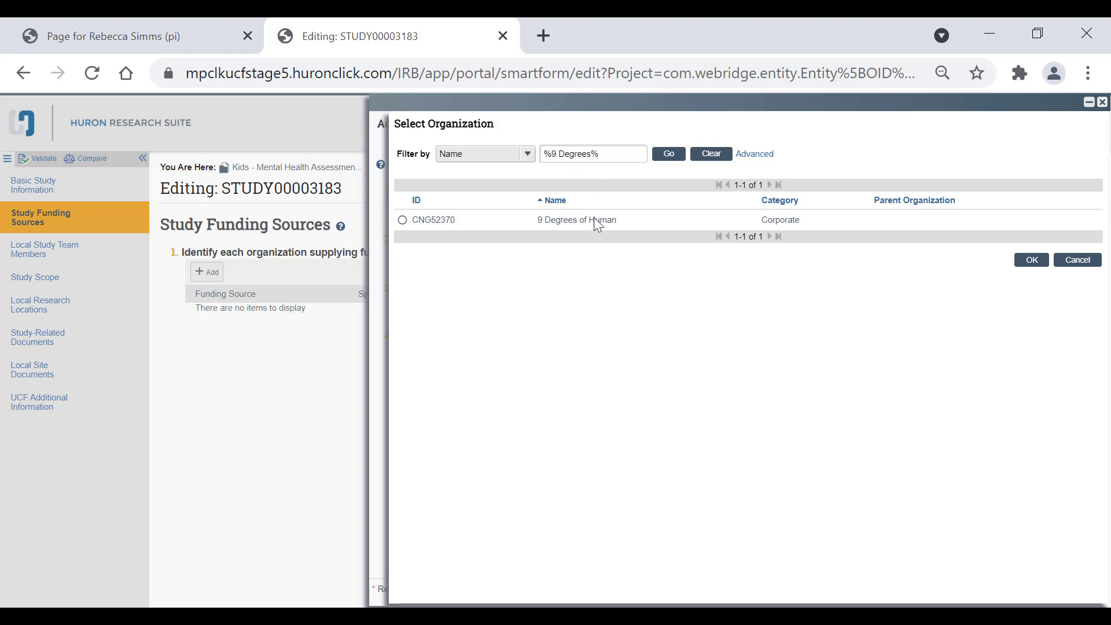
{"action": "left_click", "coordinate": [598, 225]}
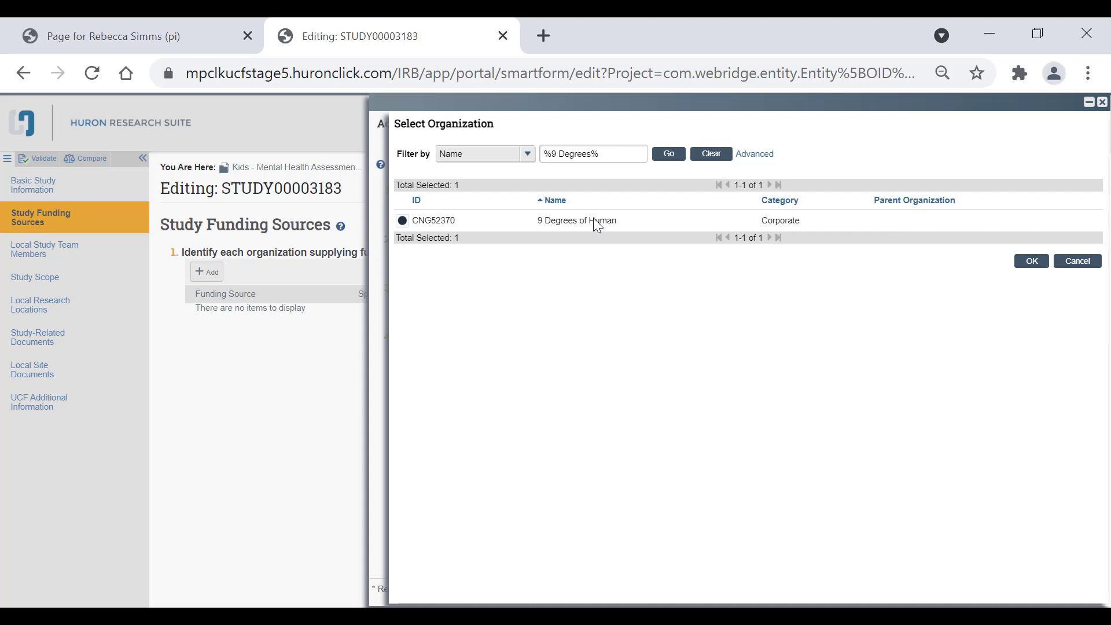
{"action": "left_click", "coordinate": [1039, 263]}
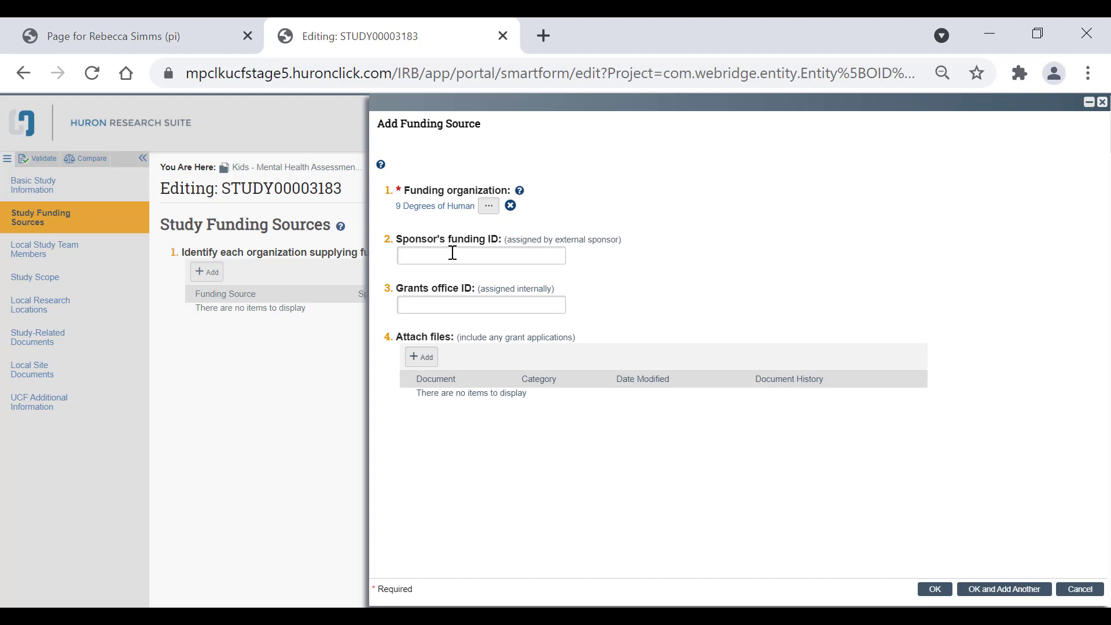
- Leave the sponsor's funding ID blank and save the 9 Degrees of Human funding source
{"action": "left_click_drag", "start_coordinate": [410, 242], "coordinate": [479, 244]}
{"action": "left_click", "coordinate": [479, 244]}
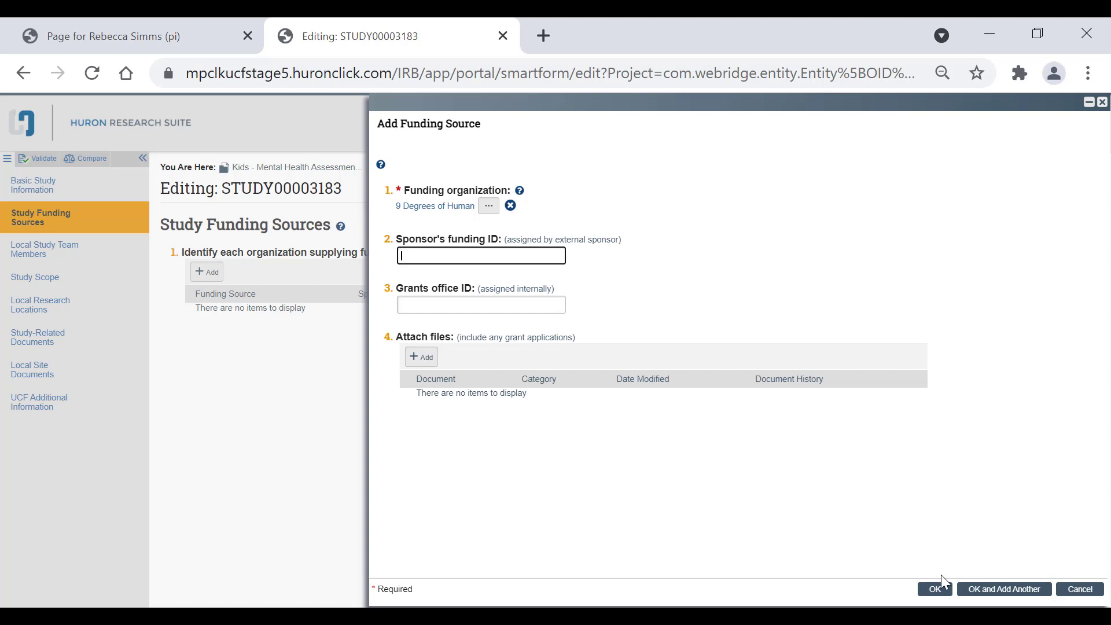
{"action": "left_click", "coordinate": [936, 590]}
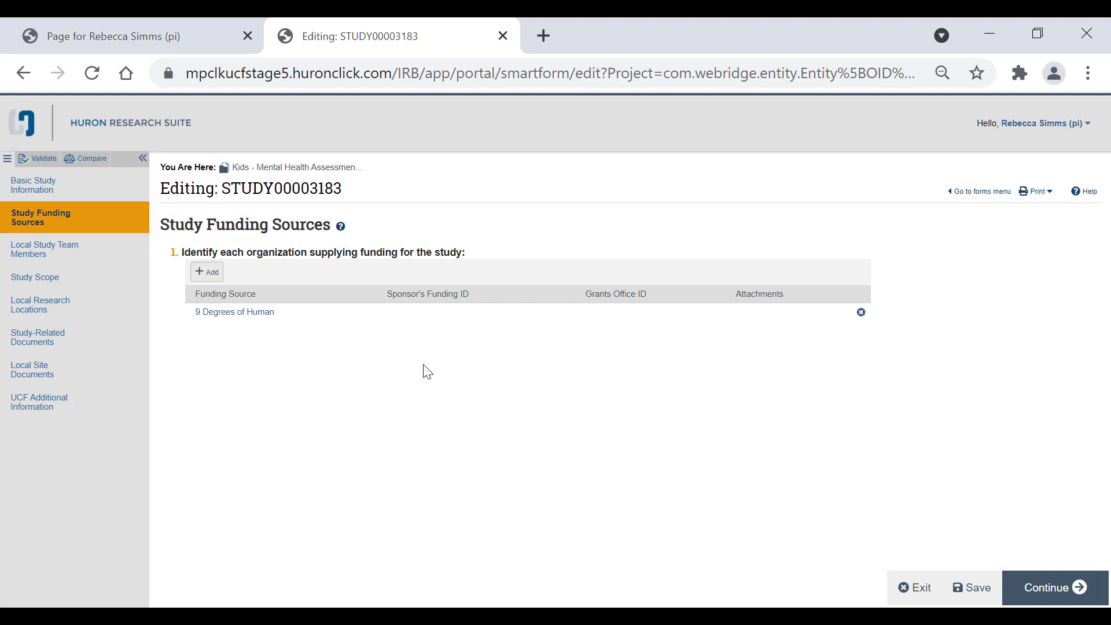
- Continue to Local Study Team Members and add a team member by searching their name
{"action": "left_click", "coordinate": [1077, 589]}
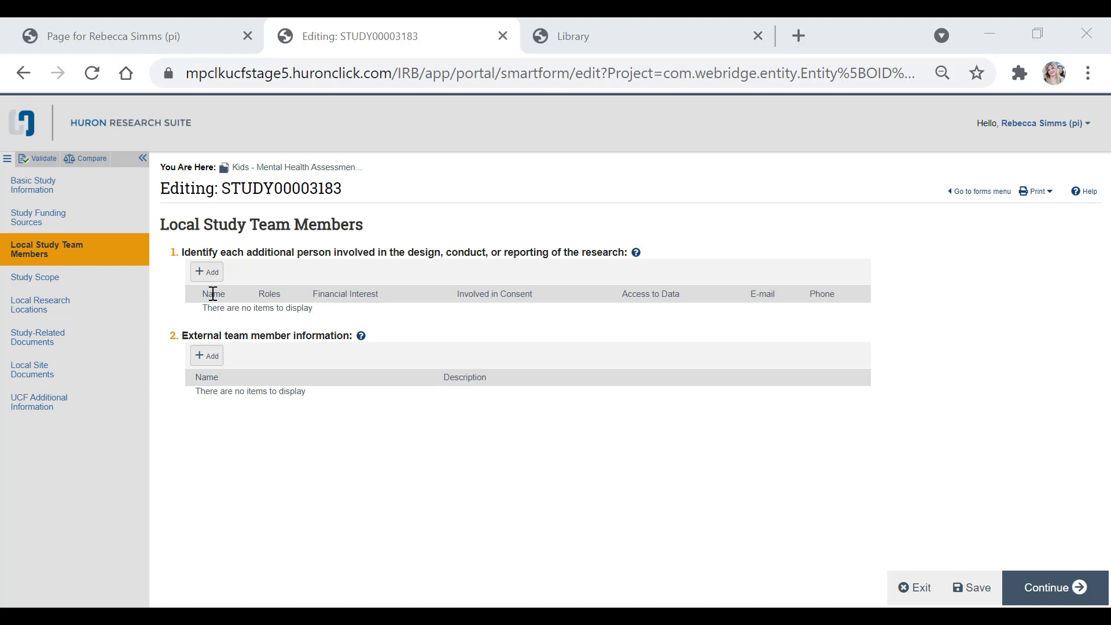
{"action": "left_click", "coordinate": [208, 275]}
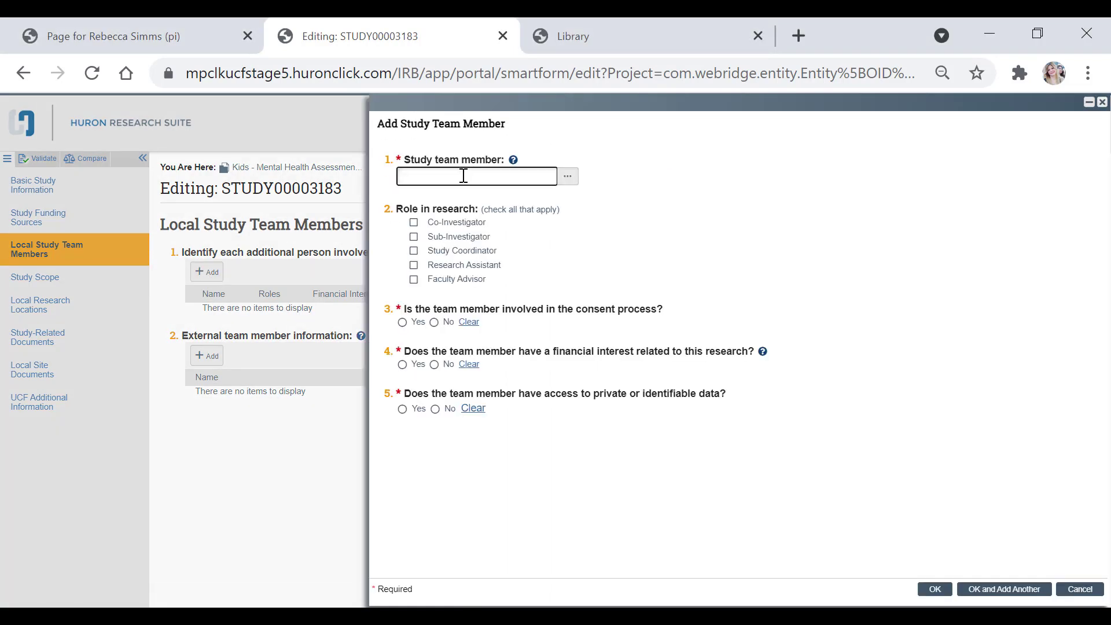
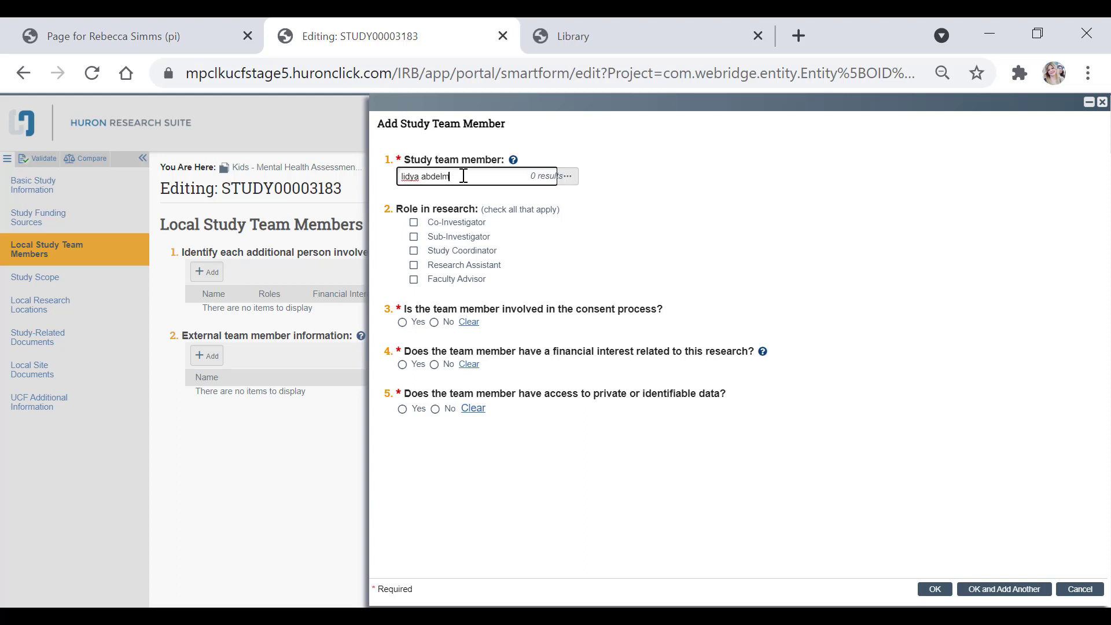
{"action": "left_click", "coordinate": [502, 205]}
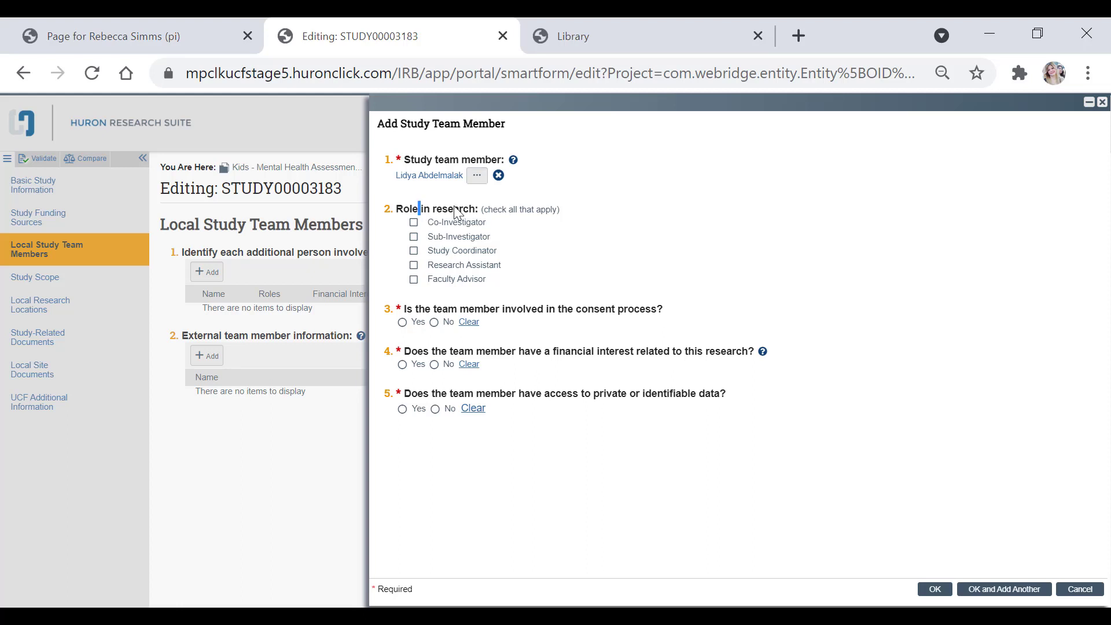
{"action": "left_click_drag", "start_coordinate": [419, 208], "coordinate": [517, 210]}
{"action": "left_click", "coordinate": [515, 206]}
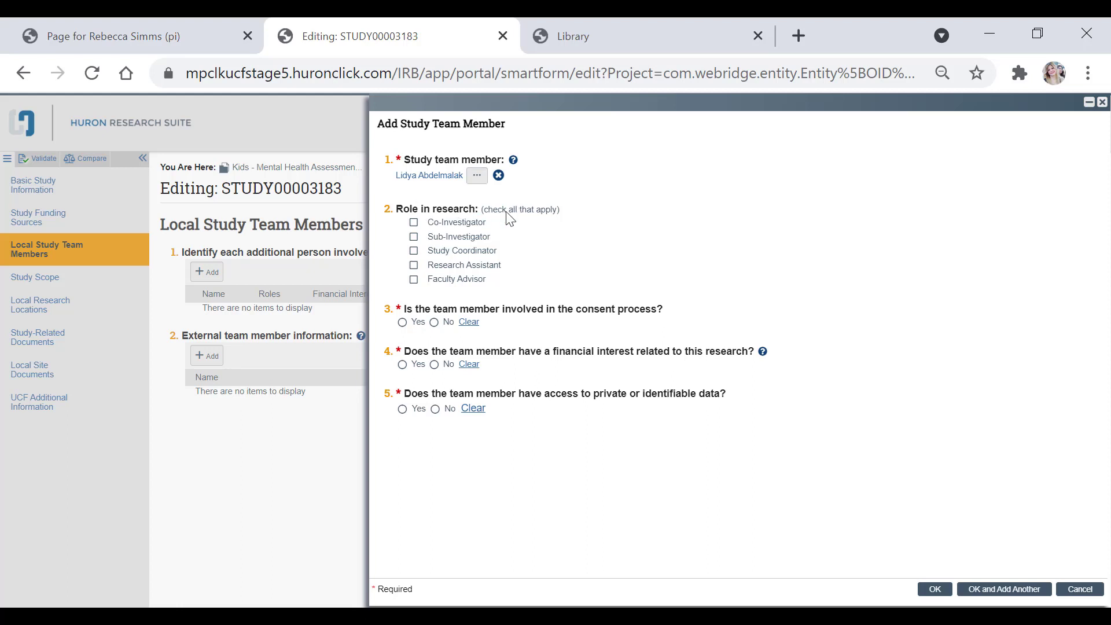
- Make the member a Research Assistant: consent No, financial interest No, data access Yes; save
{"action": "left_click", "coordinate": [457, 268]}
{"action": "left_click", "coordinate": [435, 323]}
{"action": "left_click", "coordinate": [439, 370]}
{"action": "left_click", "coordinate": [402, 409]}
{"action": "left_click", "coordinate": [933, 589]}
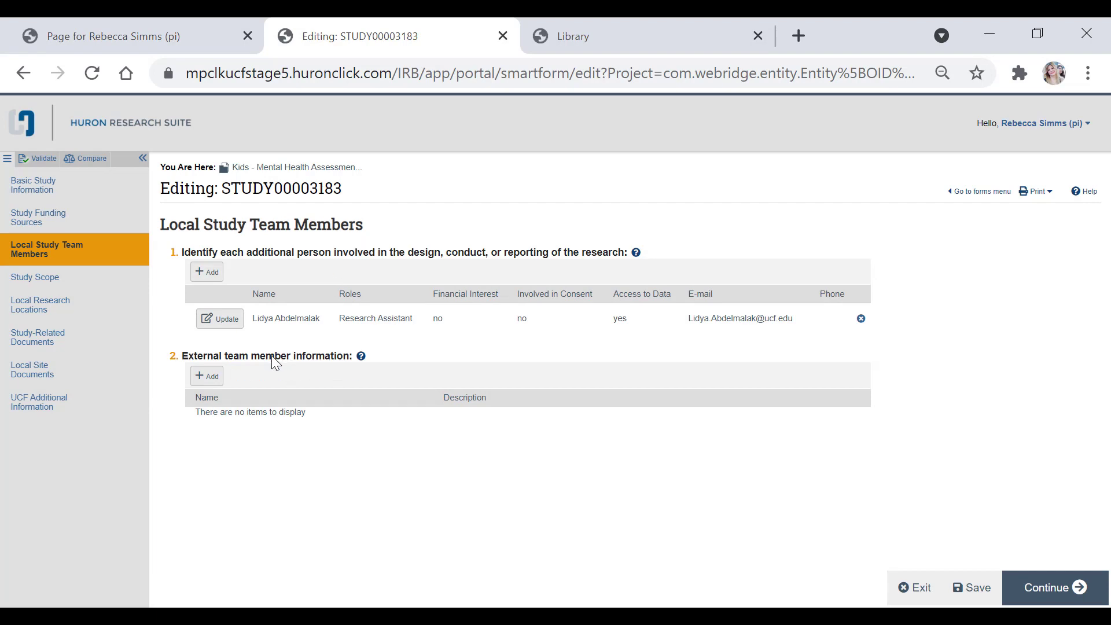
- Download the HRP-253 FORM - External Members template from the Library's Templates and return to editing
{"action": "left_click", "coordinate": [361, 356]}
{"action": "left_click_drag", "start_coordinate": [181, 40], "coordinate": [628, 102]}
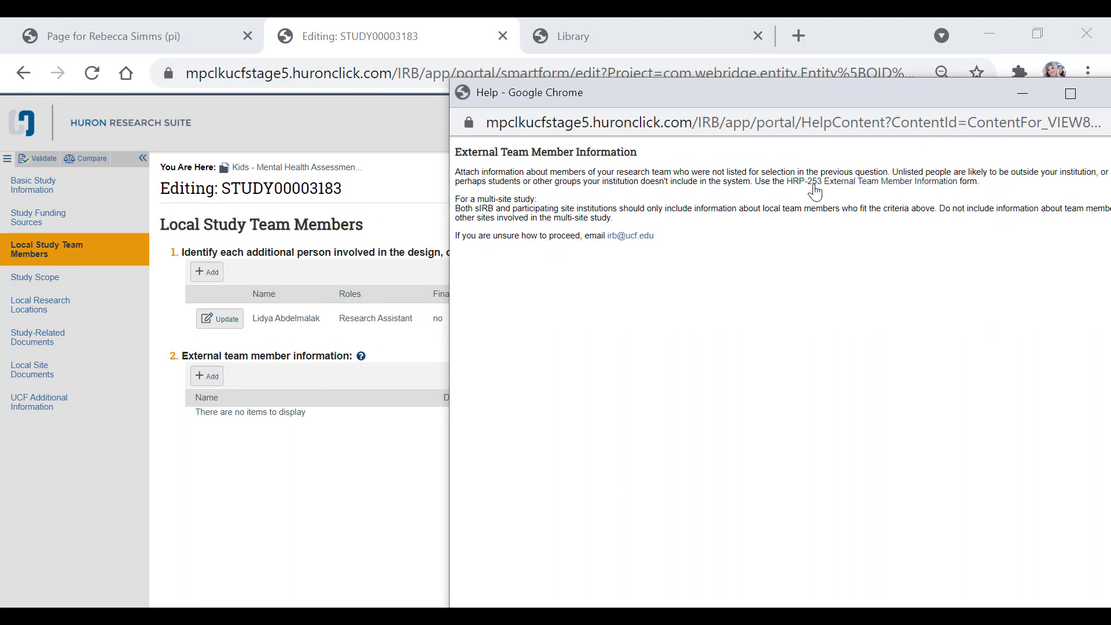
{"action": "left_click", "coordinate": [642, 23]}
{"action": "left_click", "coordinate": [645, 36]}
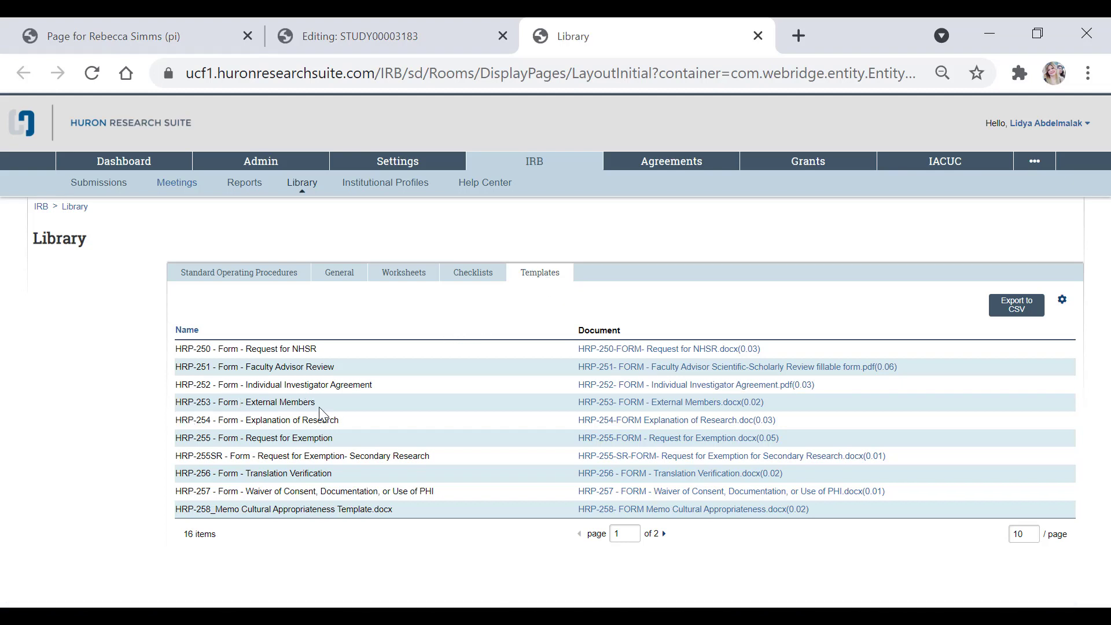
{"action": "left_click", "coordinate": [618, 414]}
{"action": "left_click", "coordinate": [393, 26]}
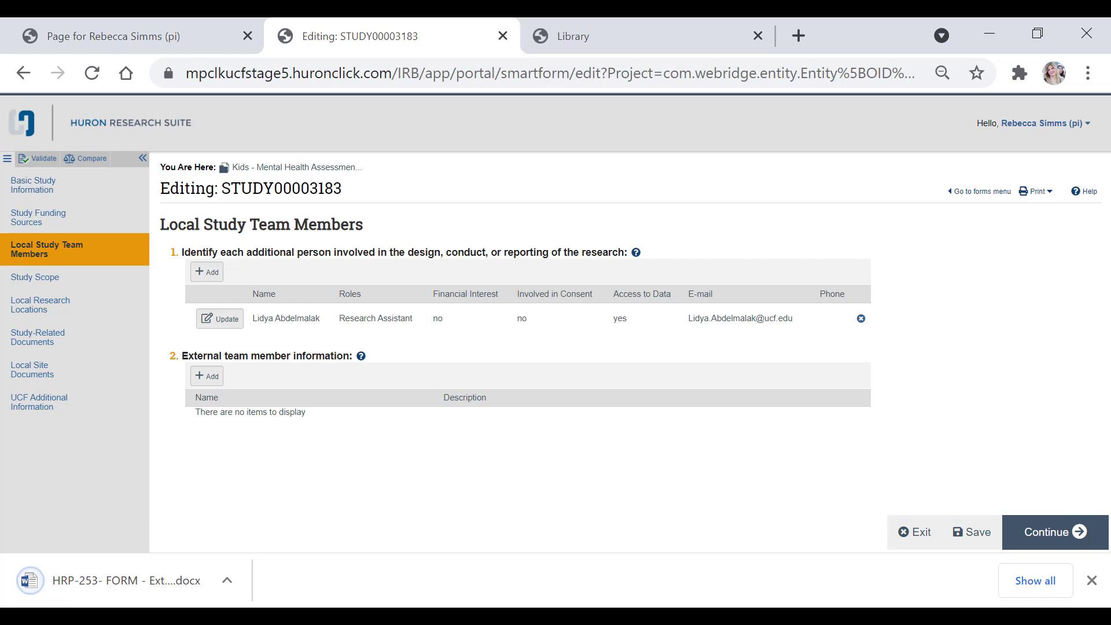
- Attach HRP-253 - Form - External Members under external team member information and dismiss the notice
{"action": "left_click_drag", "start_coordinate": [89, 591], "coordinate": [209, 377]}
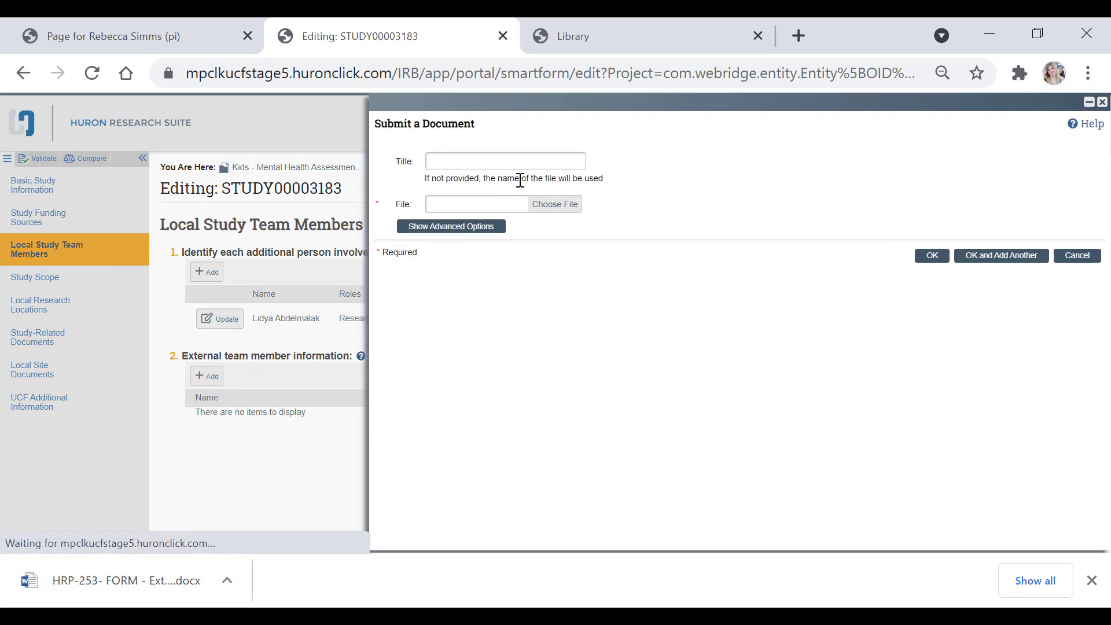
{"action": "left_click", "coordinate": [565, 203]}
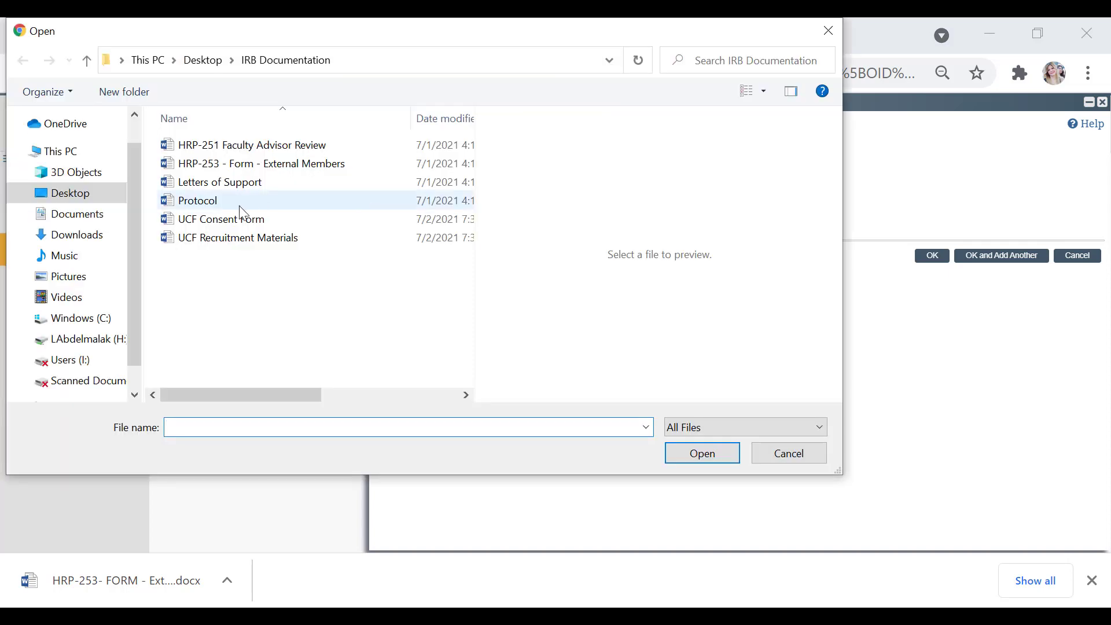
{"action": "left_click_drag", "start_coordinate": [249, 165], "coordinate": [256, 174]}
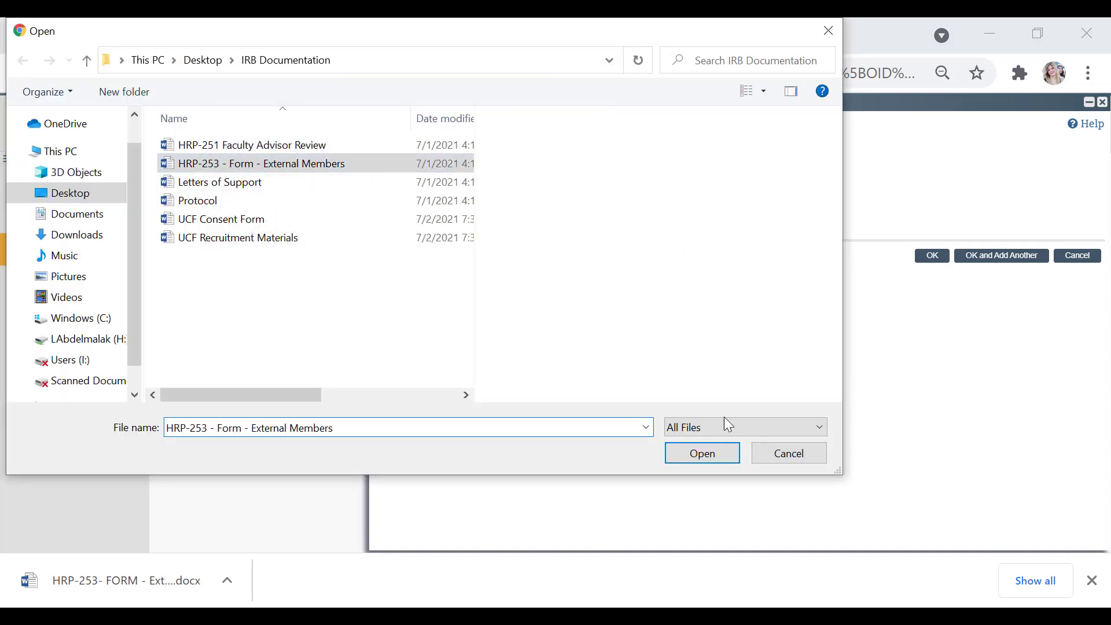
{"action": "left_click", "coordinate": [712, 449]}
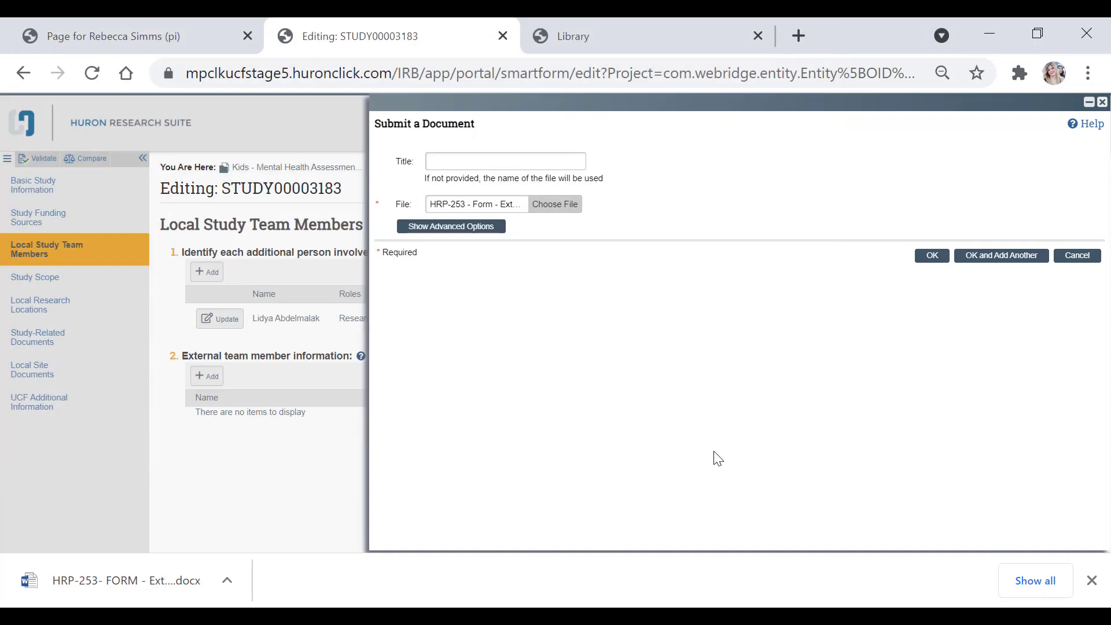
{"action": "left_click", "coordinate": [930, 257]}
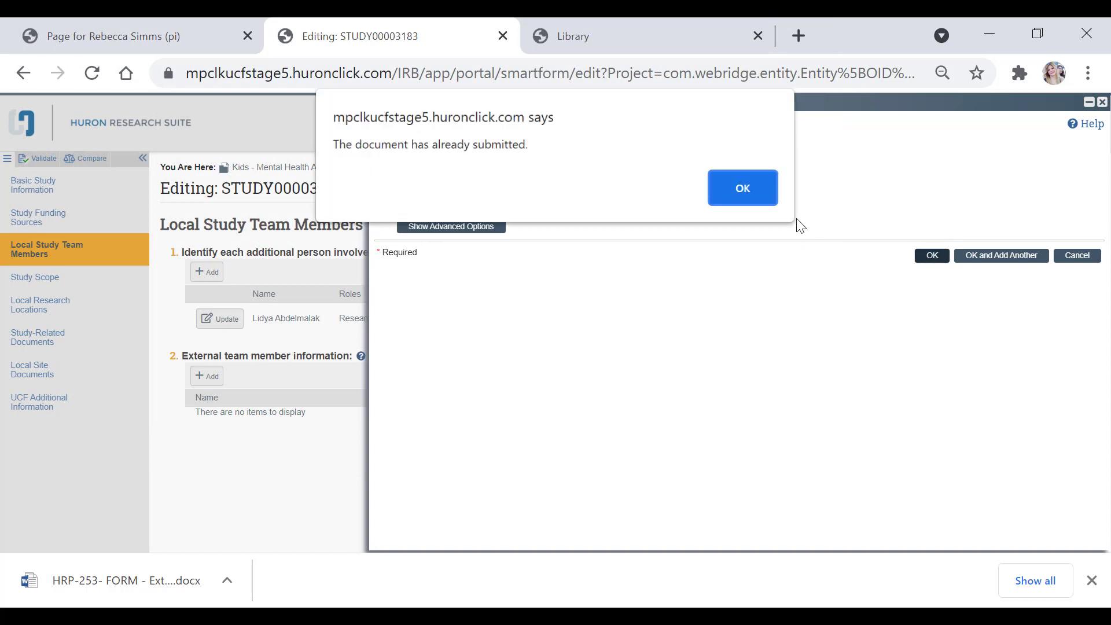
{"action": "left_click", "coordinate": [762, 205]}
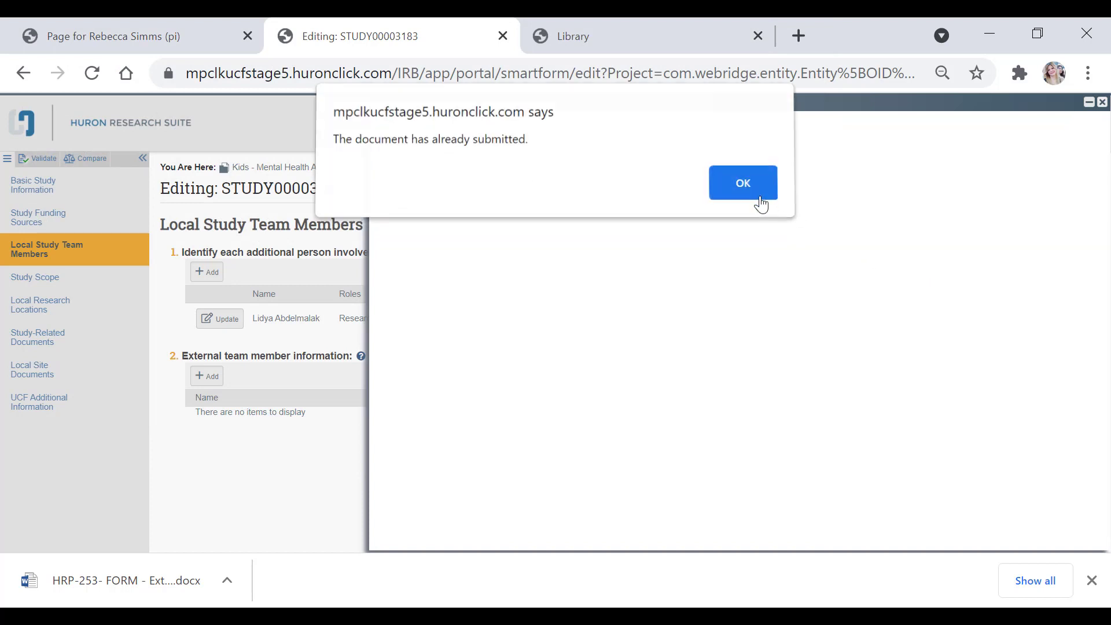
{"action": "left_click", "coordinate": [761, 205]}
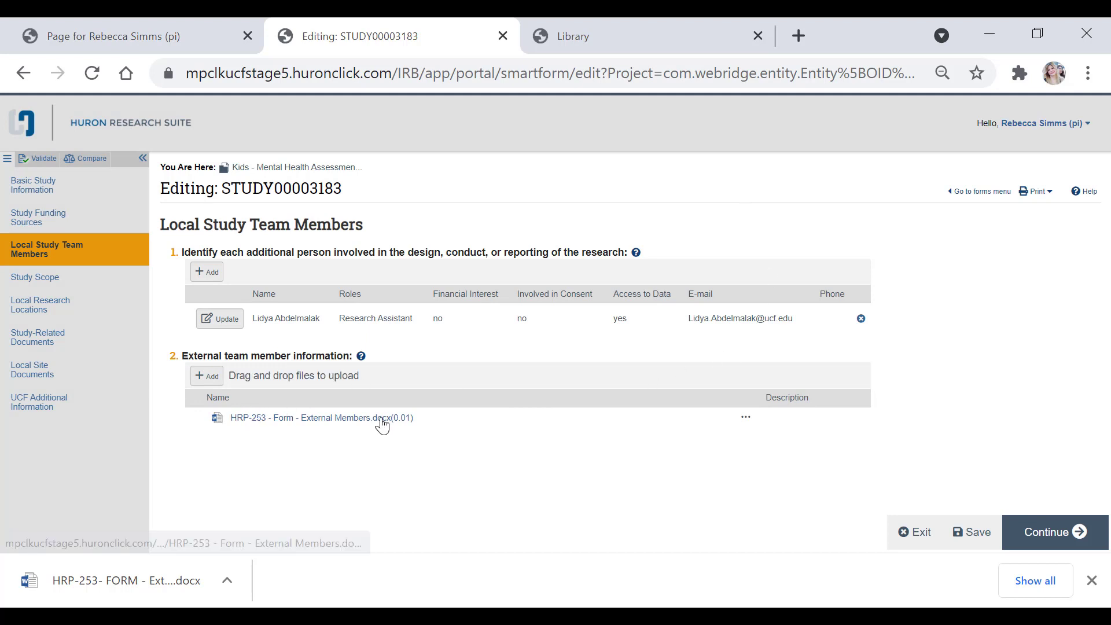
- On Study Scope, answer Yes to the drug/biologic question and No to the device question
{"action": "left_click", "coordinate": [1074, 532]}
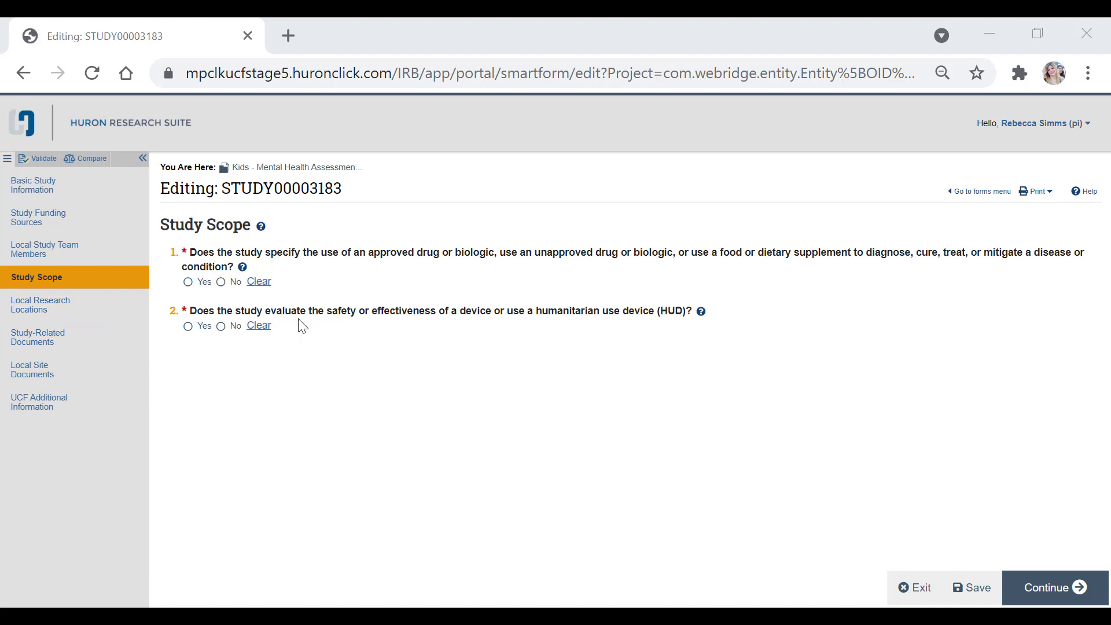
{"action": "left_click", "coordinate": [188, 282]}
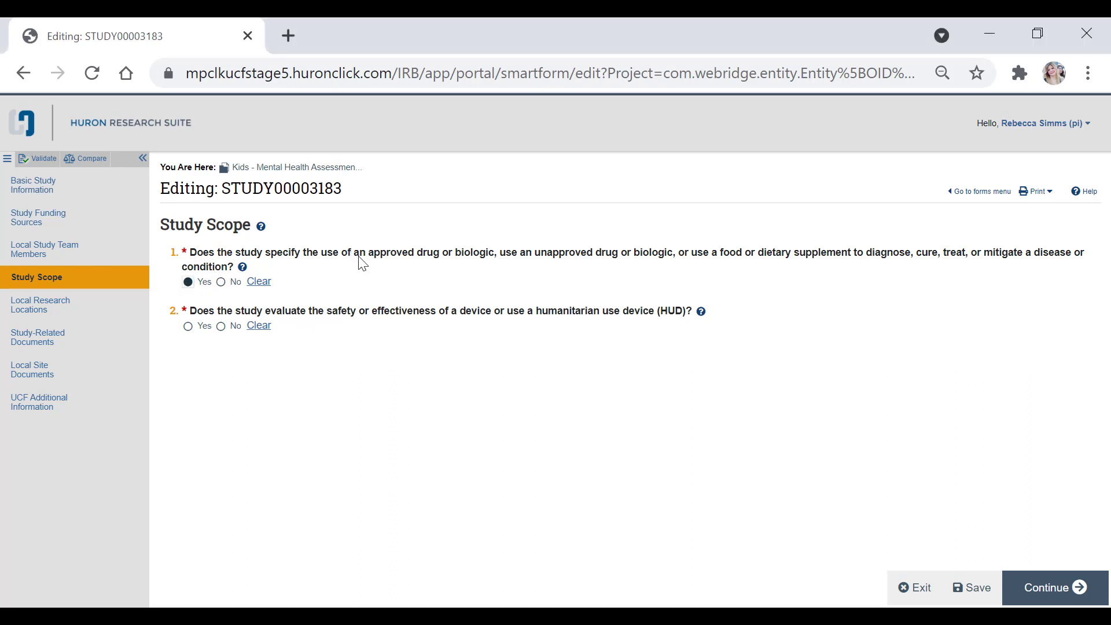
{"action": "left_click", "coordinate": [222, 328]}
{"action": "left_click", "coordinate": [1062, 602]}
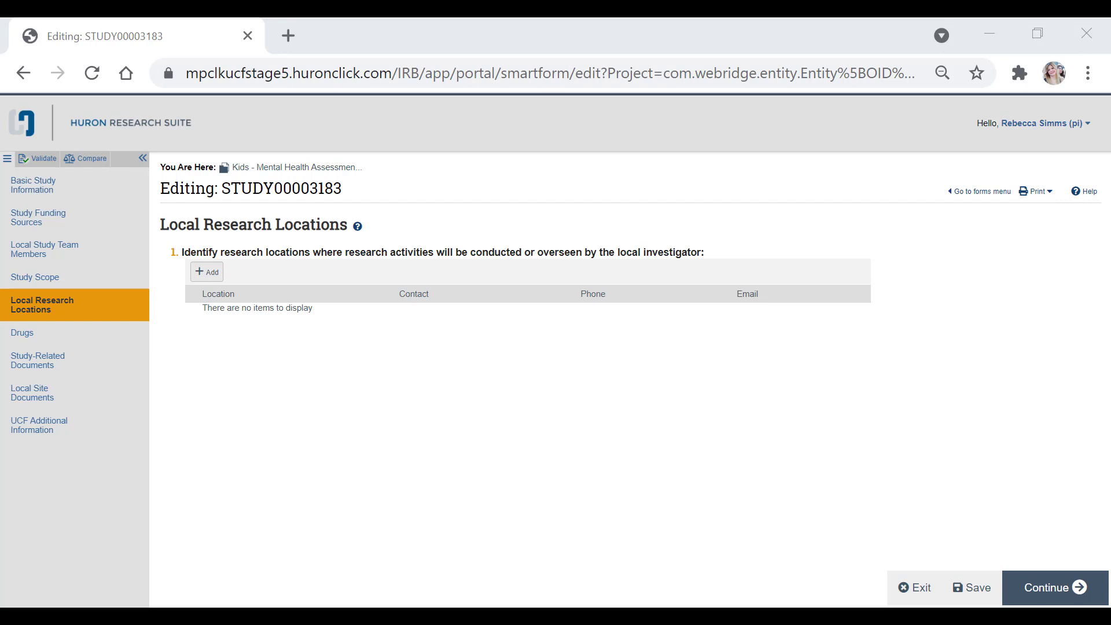
- Add a research location by searching '%classroom%' and choosing CLASSROOM BUILDING II (CB2)
{"action": "left_click", "coordinate": [205, 281]}
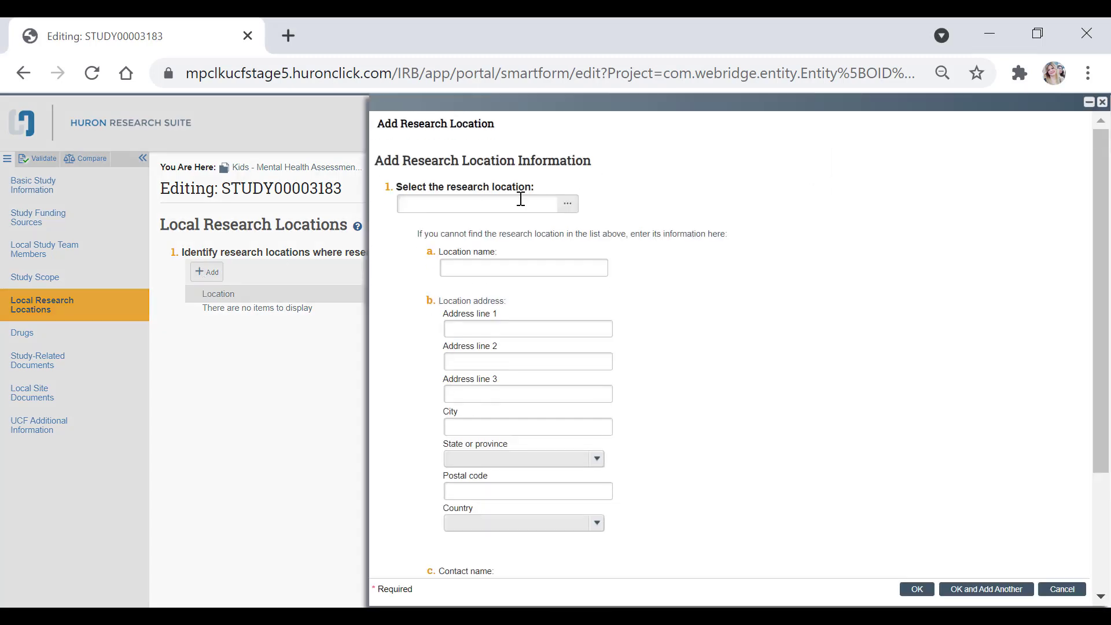
{"action": "left_click", "coordinate": [521, 198]}
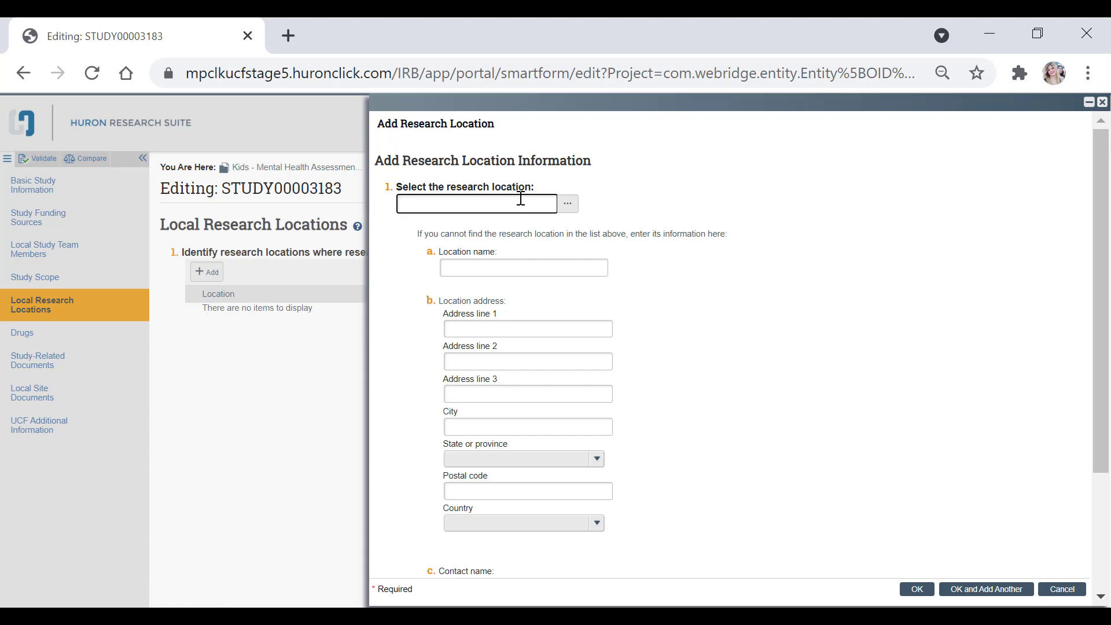
{"action": "type", "text": "%"}
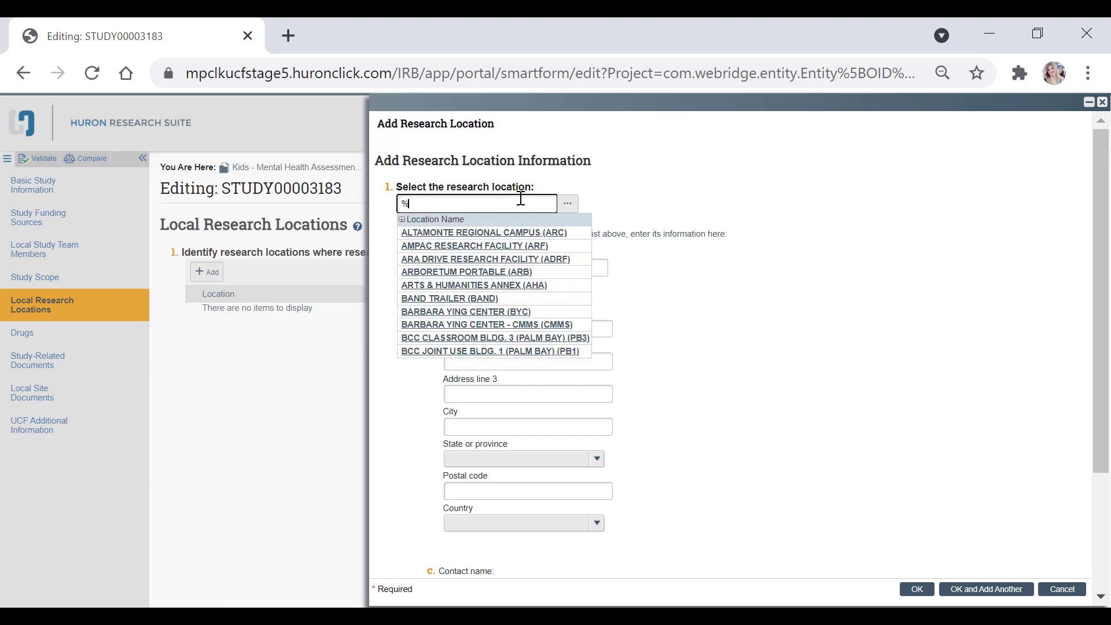
{"action": "type", "text": "classroom"}
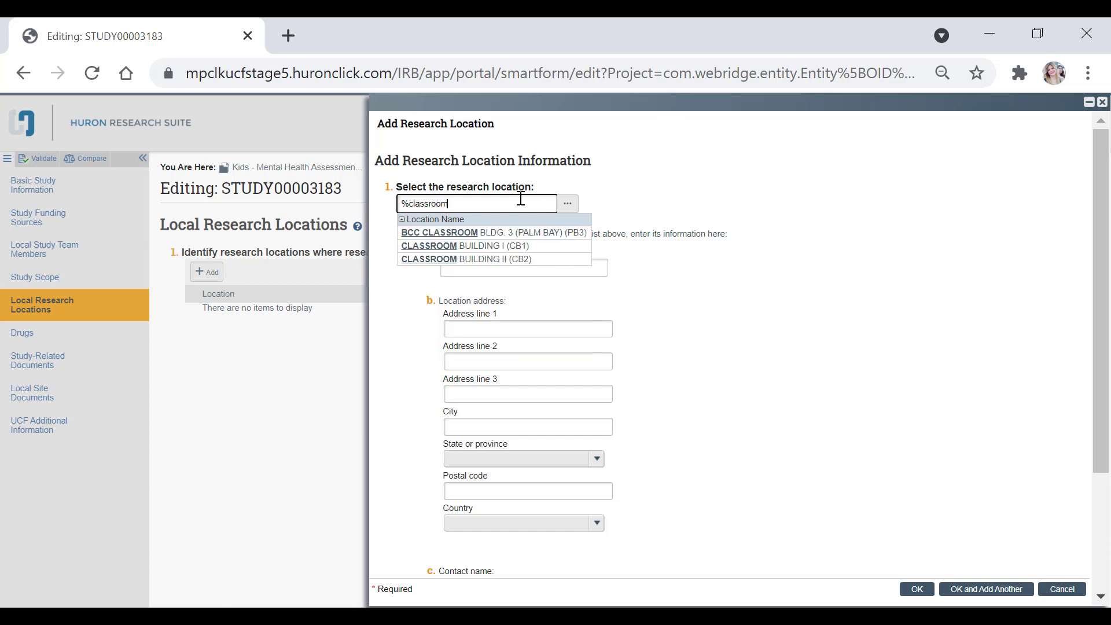
{"action": "type", "text": "%"}
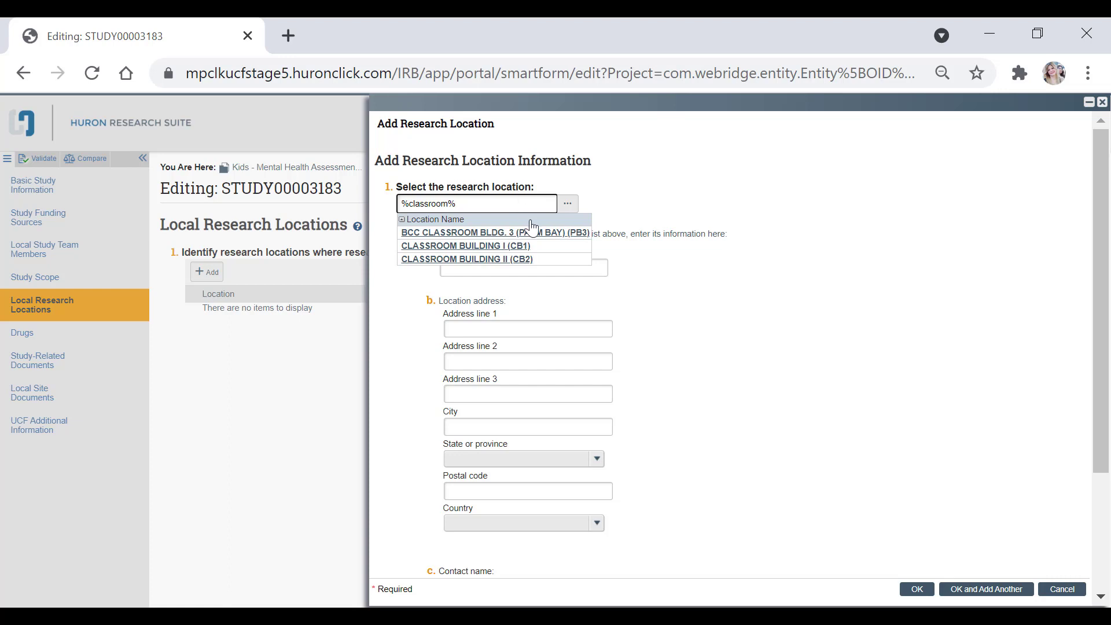
{"action": "left_click", "coordinate": [528, 260]}
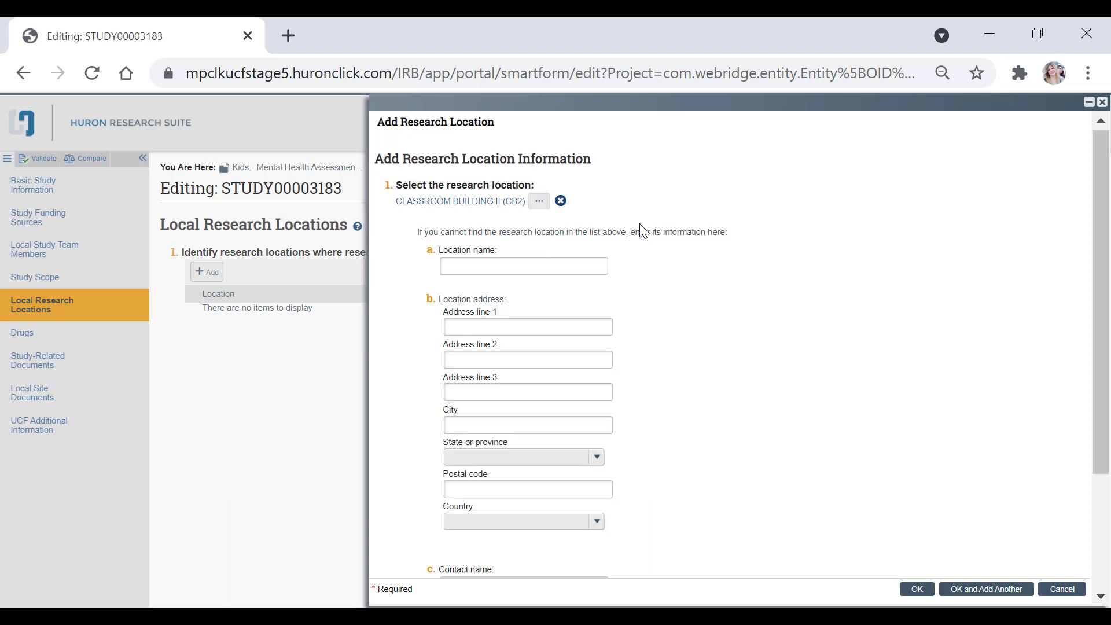
{"action": "scroll", "coordinate": [637, 235], "scroll_direction": "down", "scroll_amount": 3}
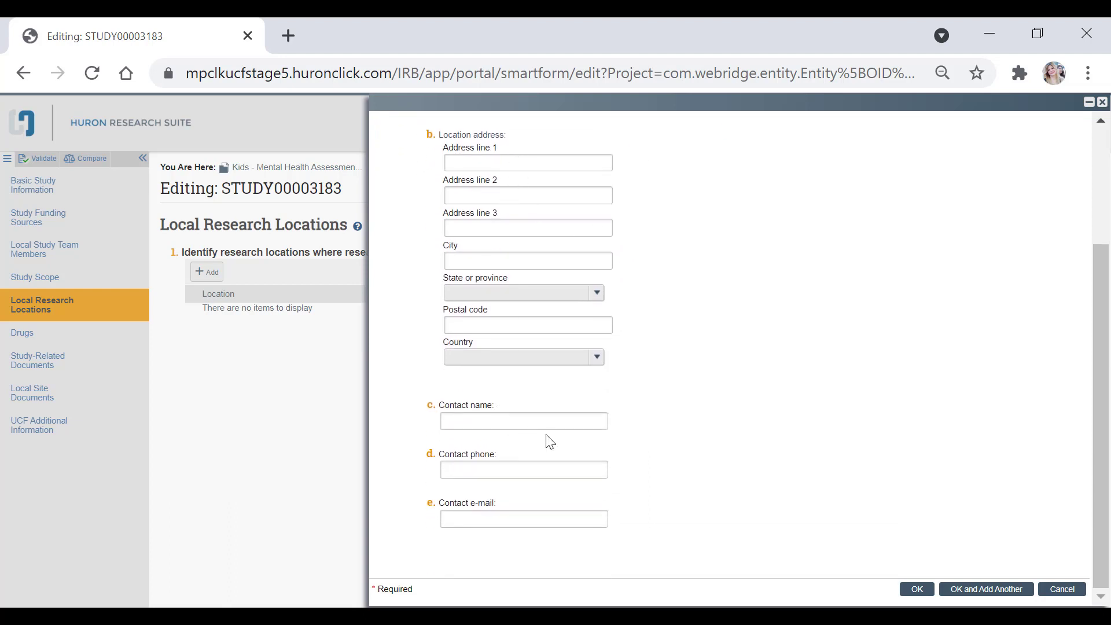
{"action": "left_click", "coordinate": [913, 592]}
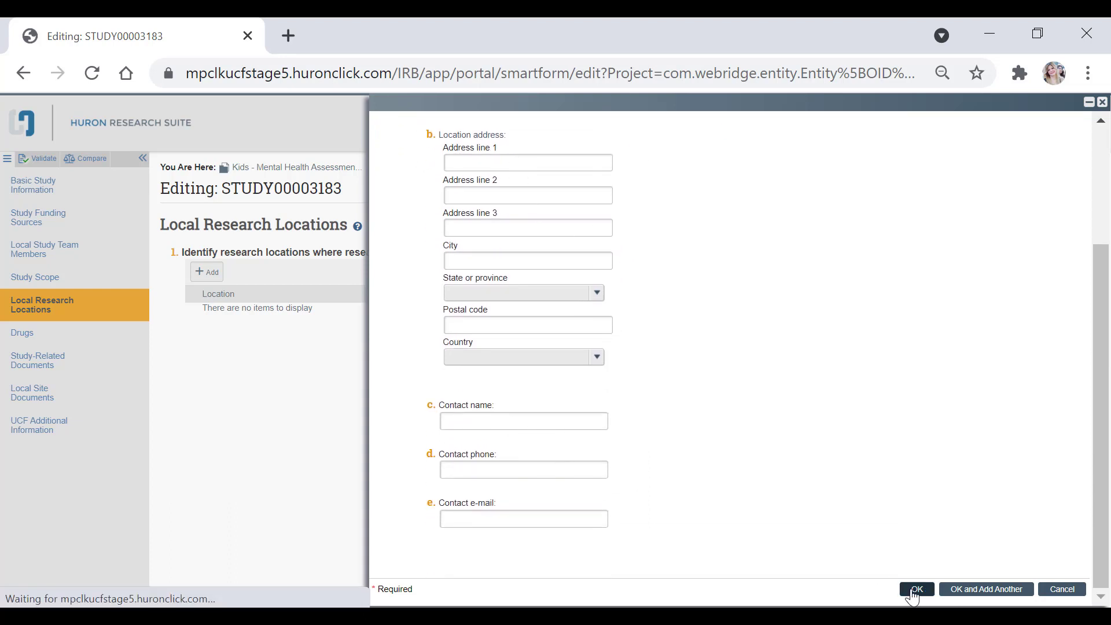